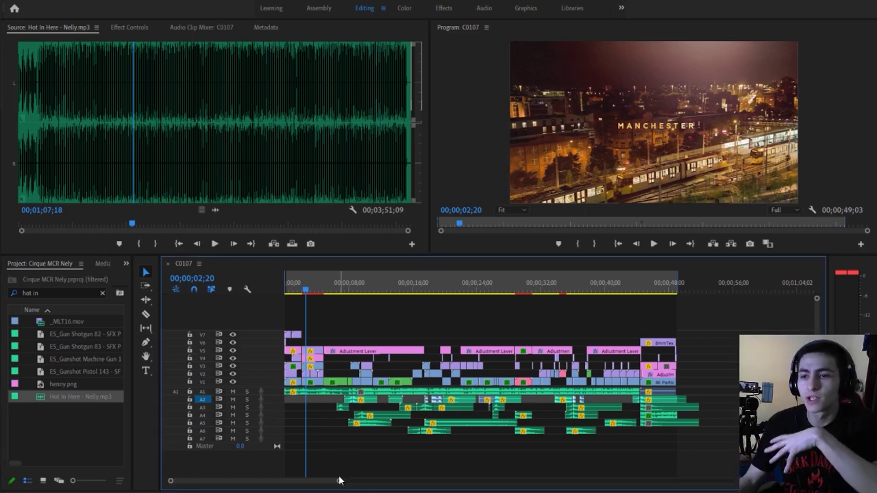
Step: Zoom the timeline slightly, widen the Project panel and clear the 'hot' search filter
drag(336, 483, 334, 484)
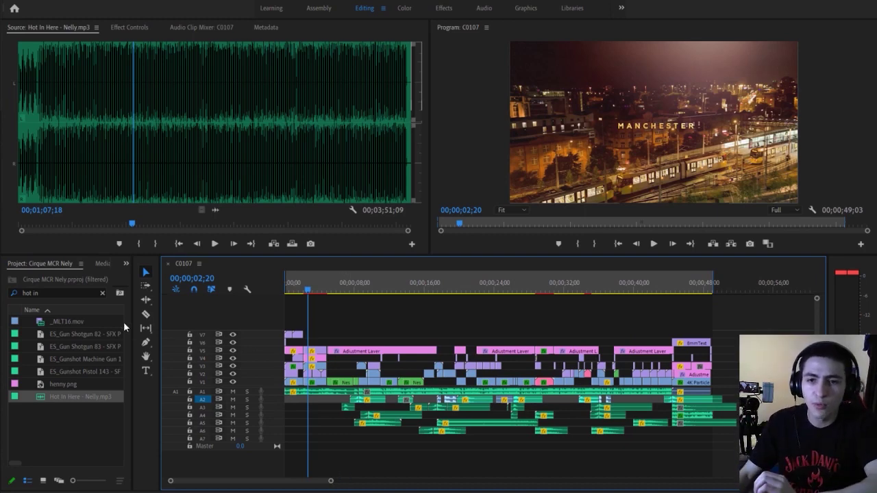
drag(132, 315, 169, 315)
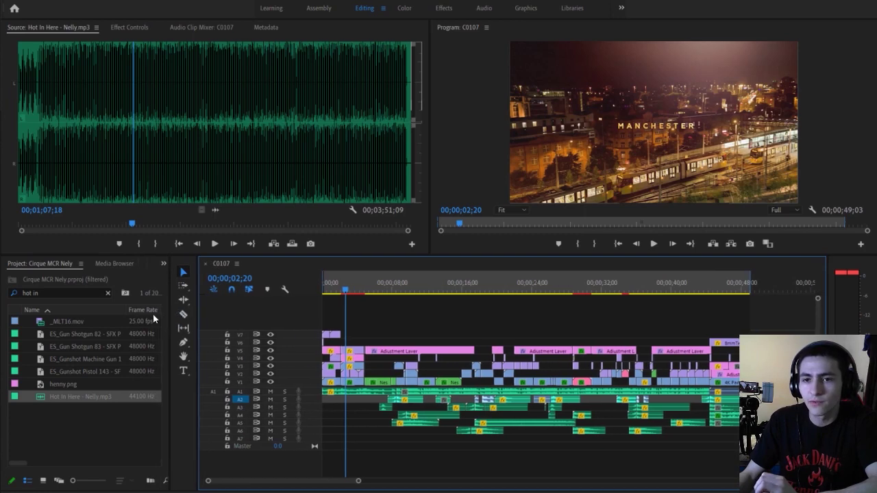
click(107, 293)
Step: Scroll the full clip list and load C0223.MP4 dj push into the Source monitor
scroll(120, 366, down, 3)
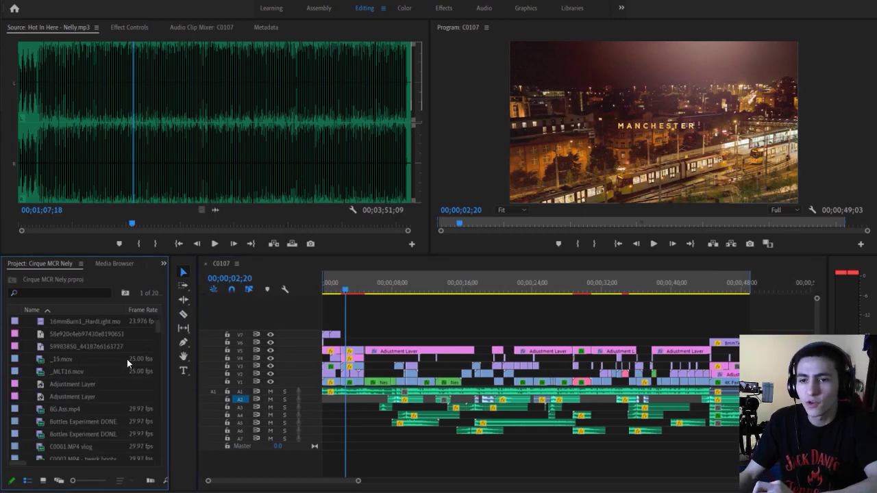
scroll(126, 358, down, 2)
scroll(130, 371, up, 2)
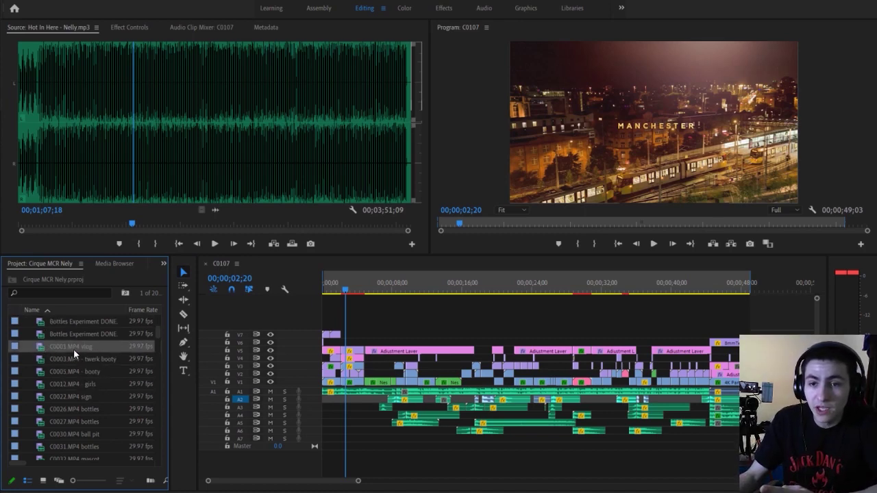
scroll(73, 349, down, 5)
scroll(64, 359, down, 5)
scroll(64, 359, down, 5)
scroll(76, 370, down, 5)
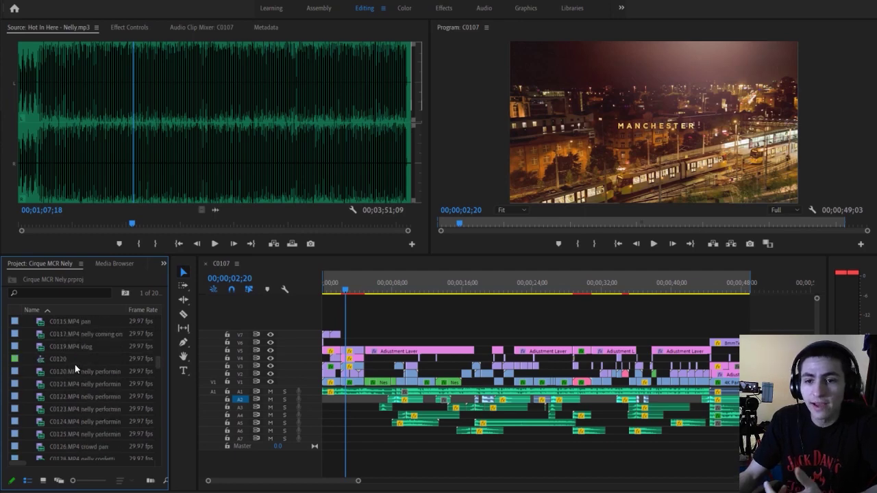
scroll(74, 367, down, 3)
scroll(71, 372, down, 3)
scroll(68, 379, down, 3)
scroll(70, 385, down, 3)
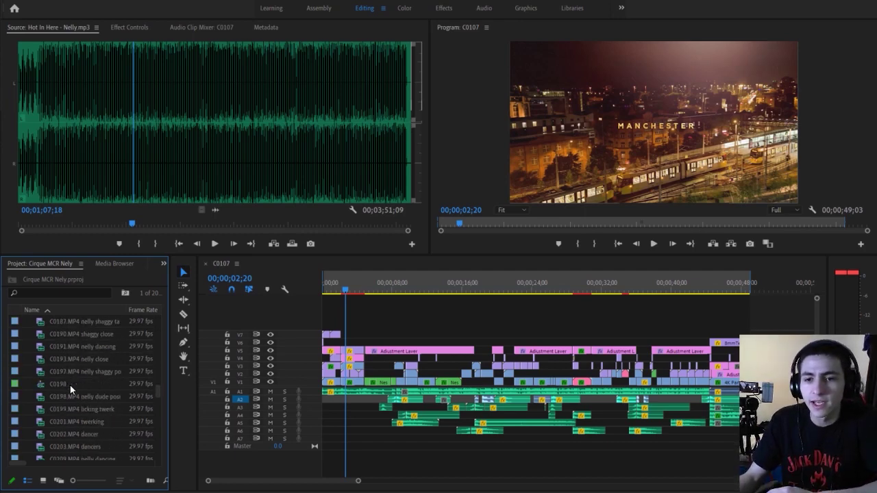
scroll(70, 385, down, 3)
scroll(70, 384, down, 2)
scroll(70, 398, down, 2)
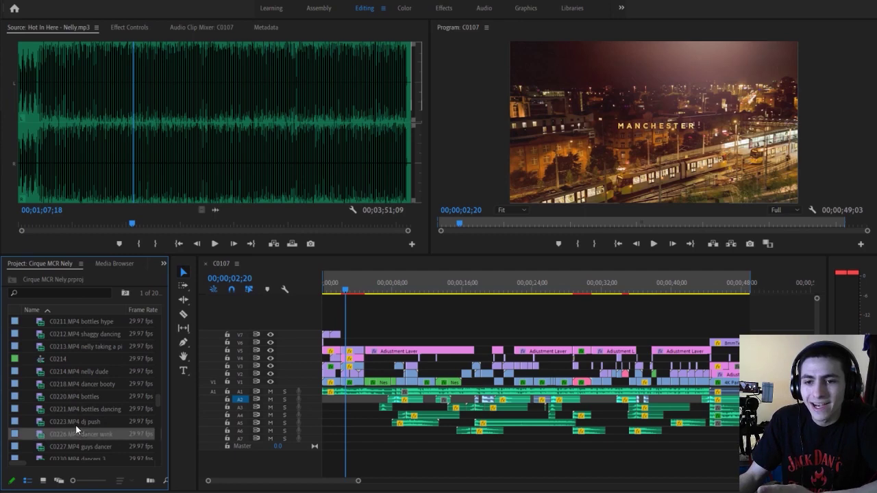
double_click(41, 422)
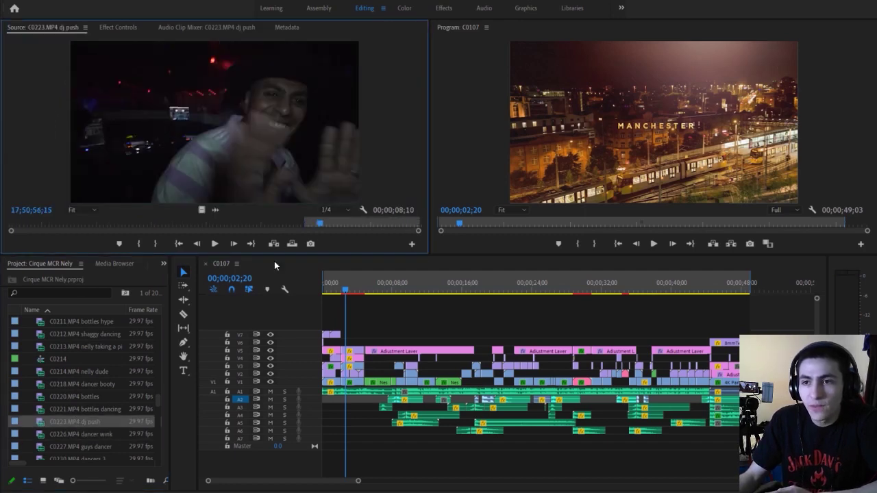
Step: Load the C0220.MP4 bottles clip and play a later part of it
drag(310, 225, 304, 225)
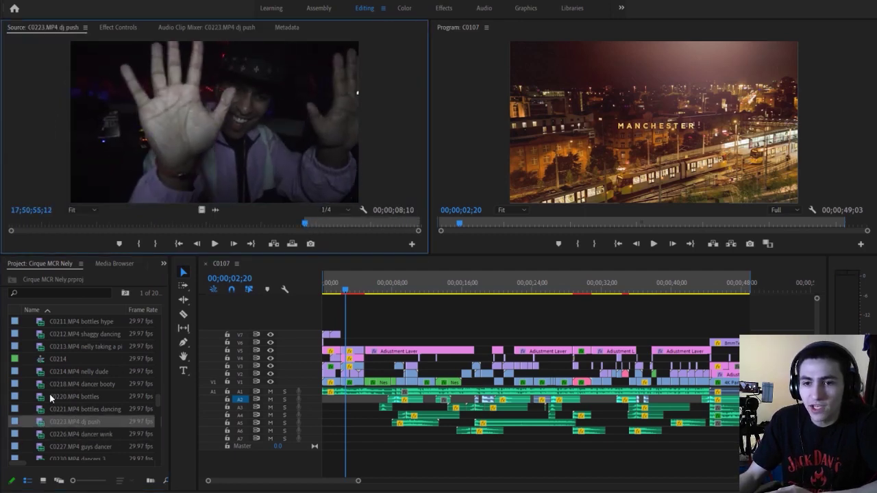
double_click(39, 398)
click(321, 224)
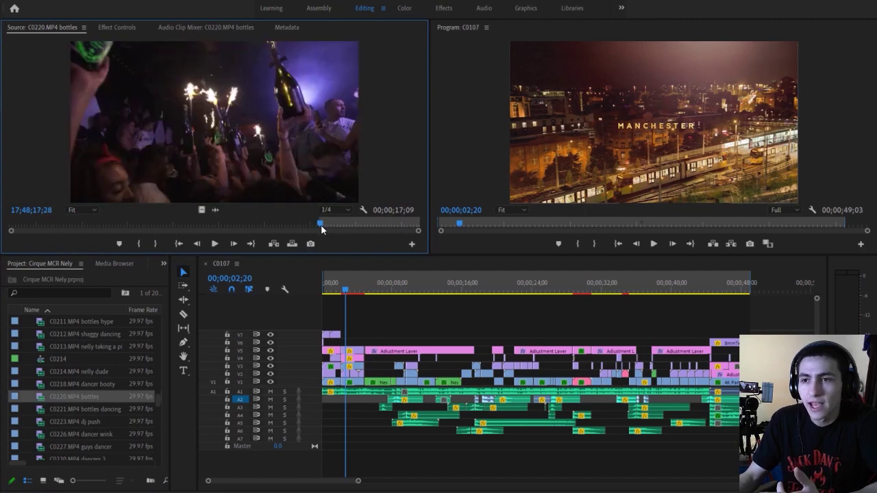
key(space)
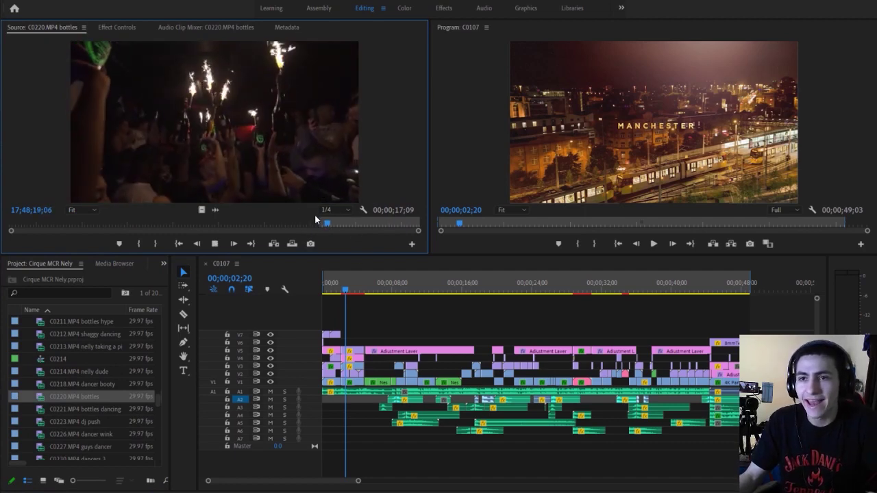
key(space)
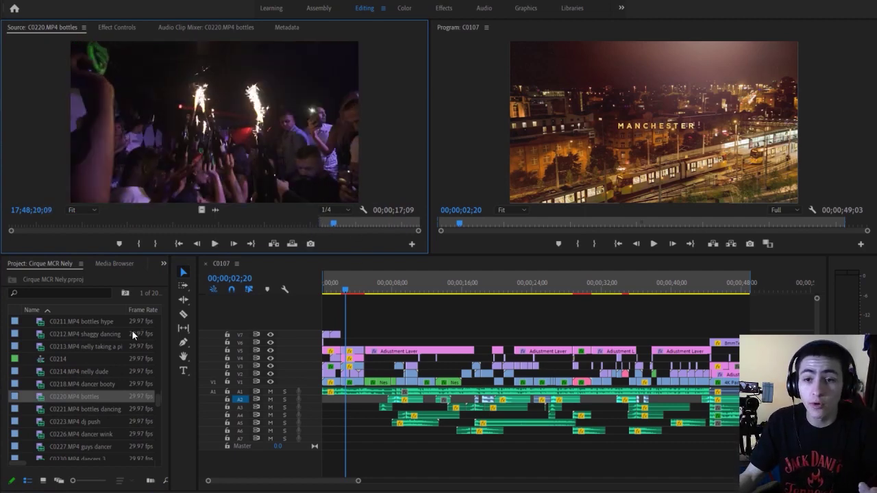
Step: Preview the C0210.MP4 dude clip from its start and again at the dancing part
scroll(92, 352, up, 2)
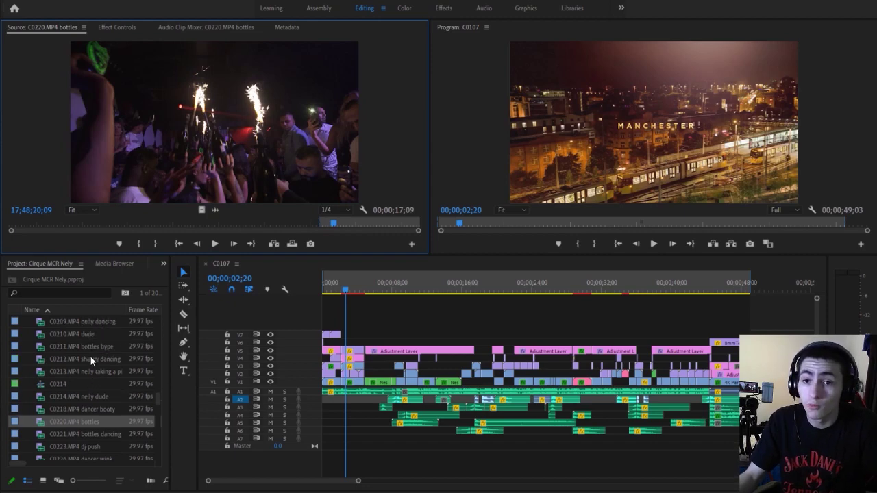
double_click(40, 336)
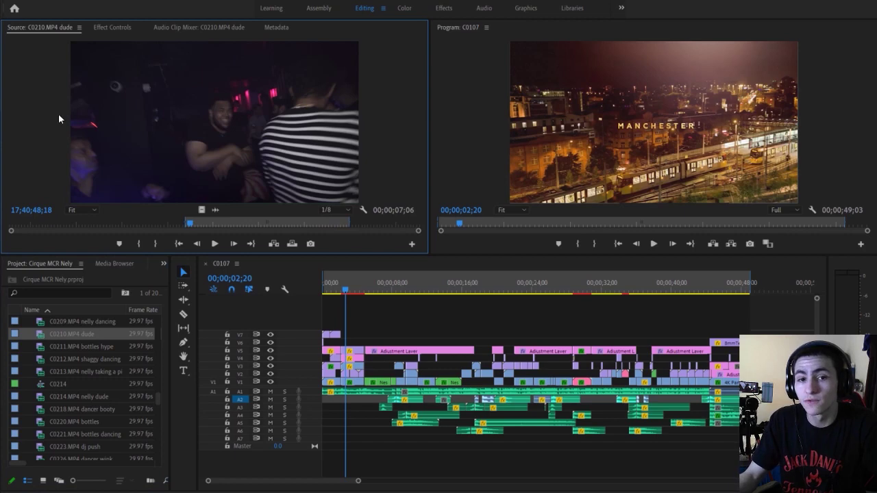
drag(71, 224, 4, 227)
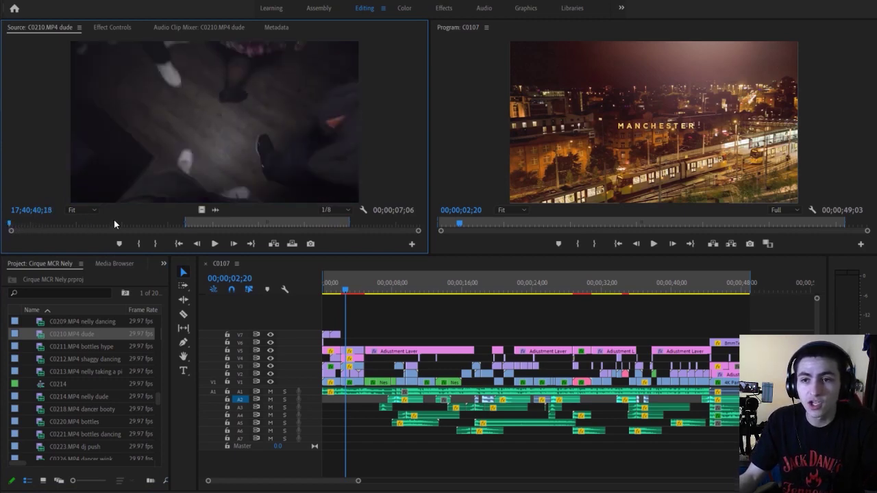
key(space)
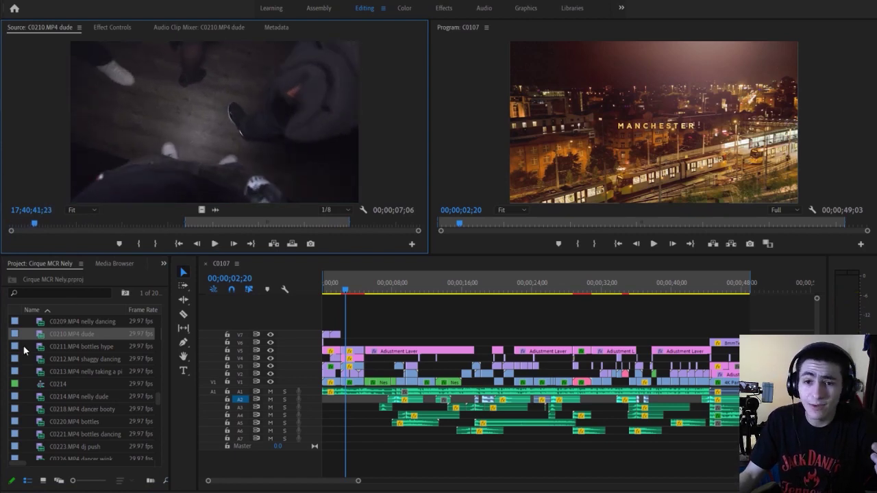
click(36, 346)
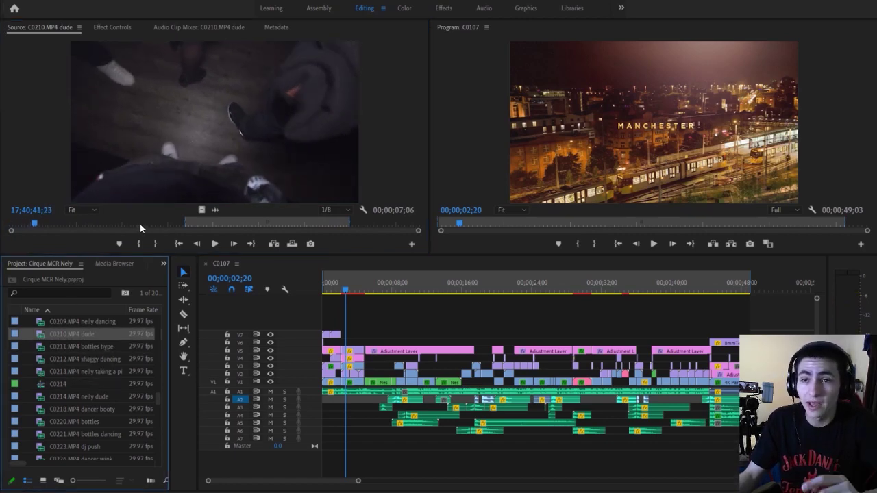
drag(140, 226, 185, 226)
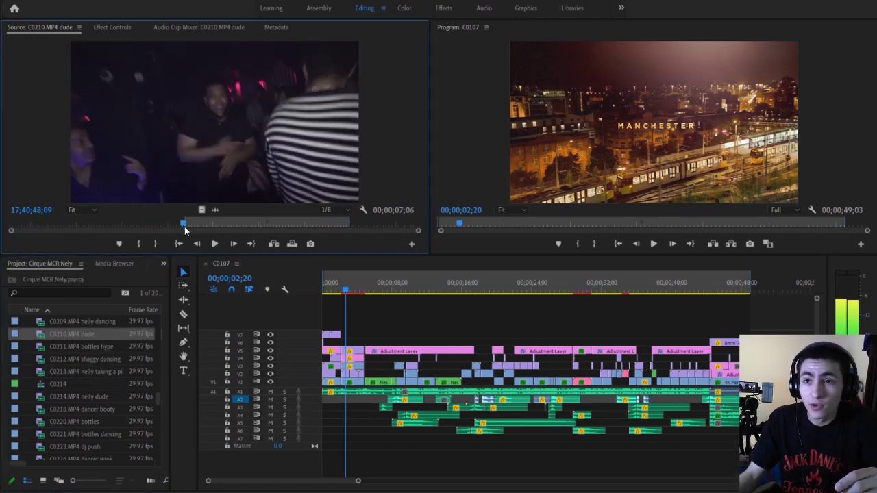
mouse_move(184, 225)
mouse_down()
mouse_move(151, 224)
mouse_move(185, 222)
mouse_up()
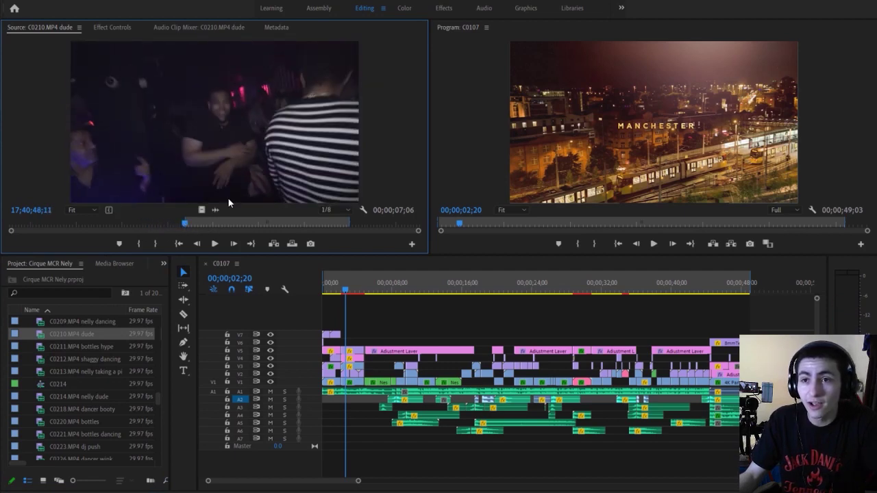
key(space)
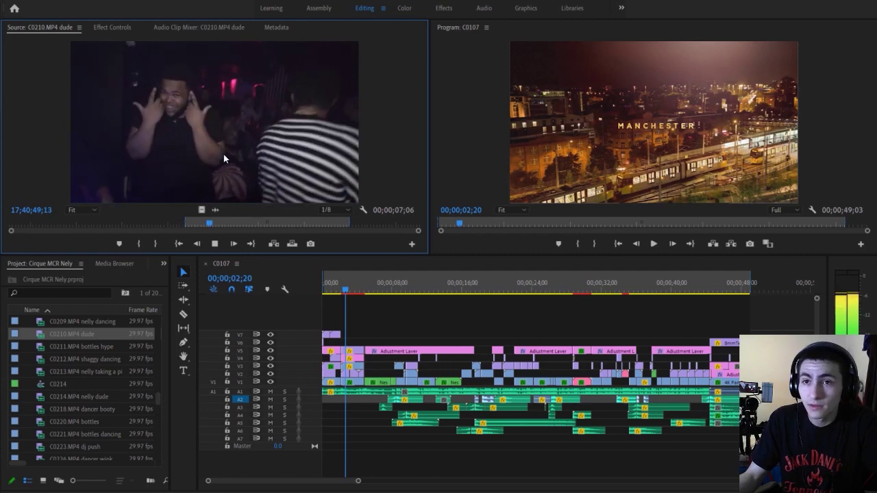
key(space)
drag(228, 224, 187, 224)
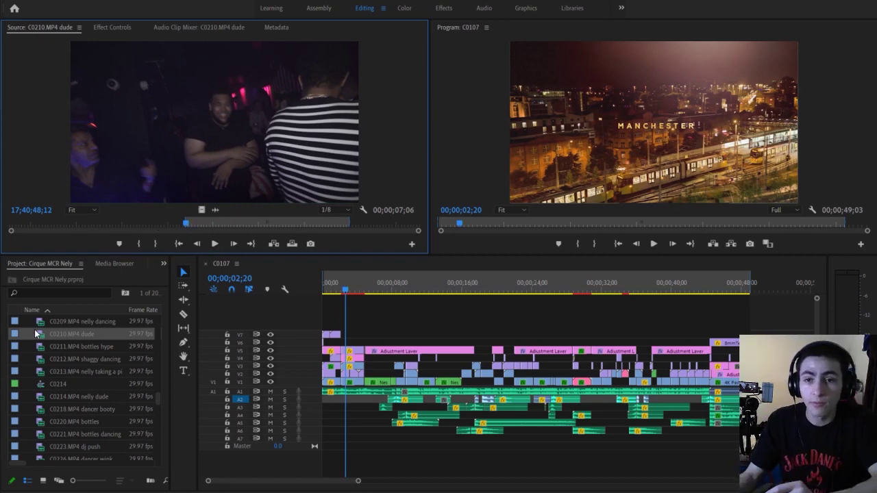
click(84, 335)
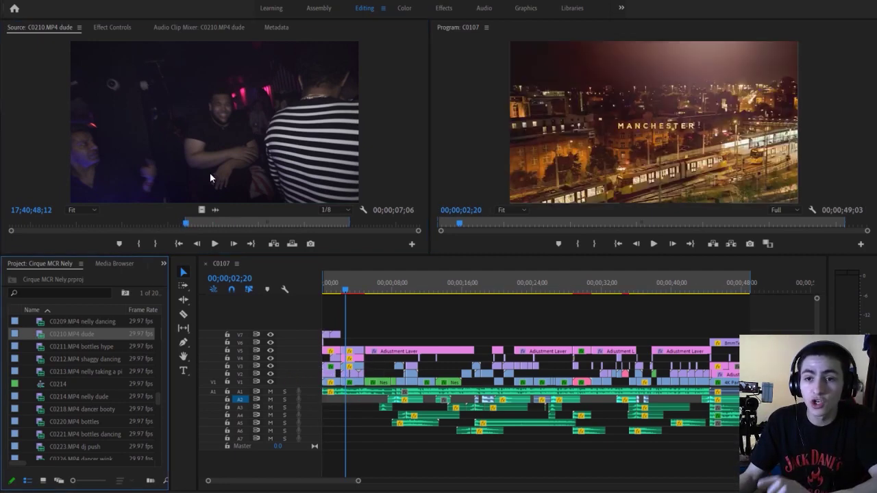
Step: Preview the C0190.MP4 shaggy close clip and set its out point near the end
scroll(53, 372, up, 2)
scroll(66, 329, up, 2)
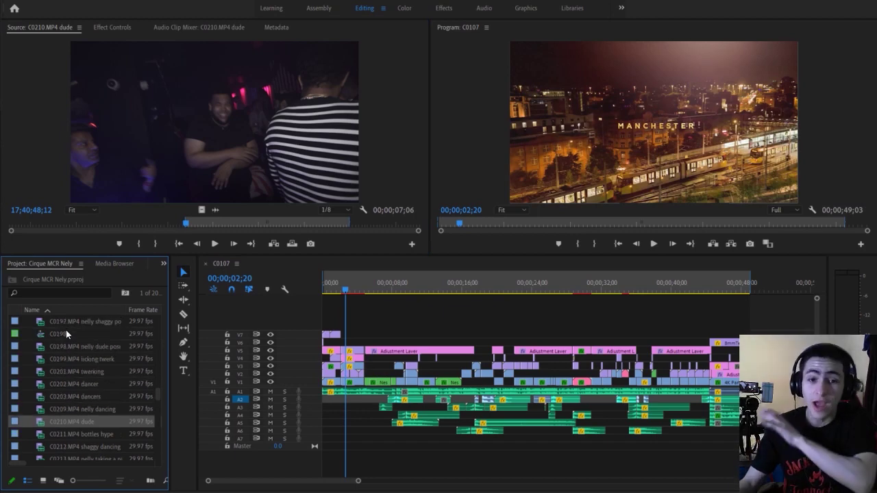
scroll(63, 363, up, 3)
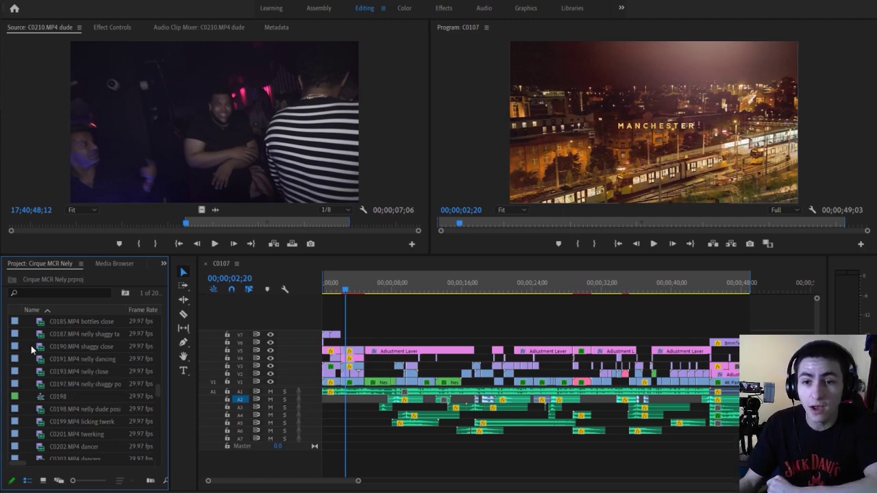
double_click(41, 346)
click(212, 221)
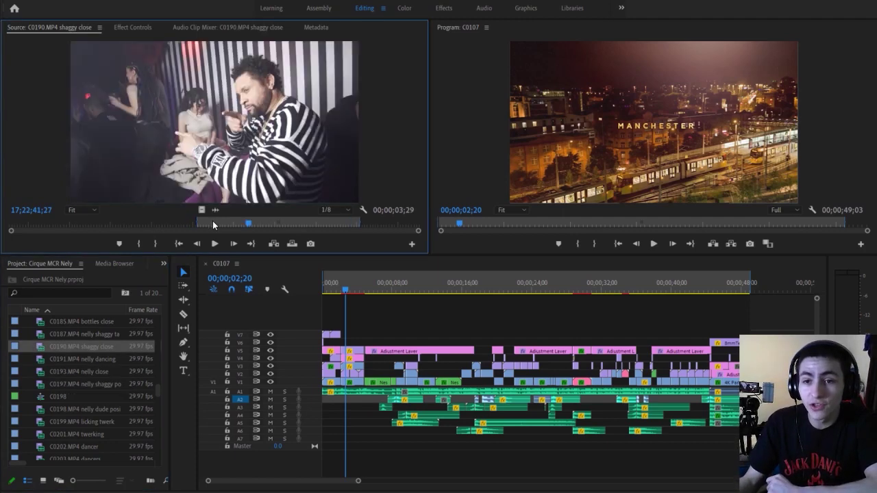
key(space)
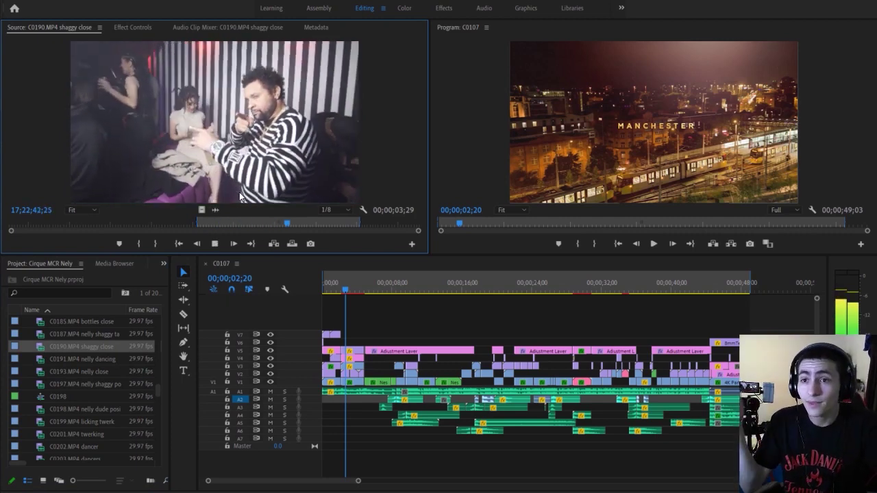
key(space)
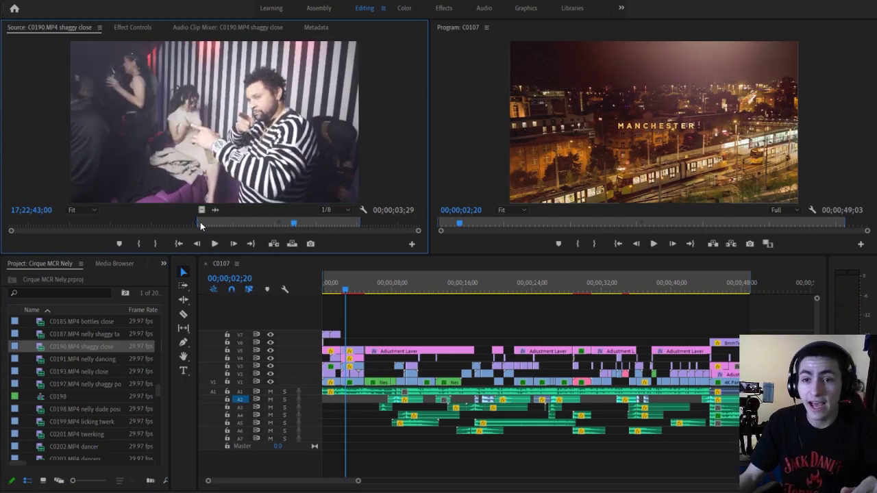
click(349, 224)
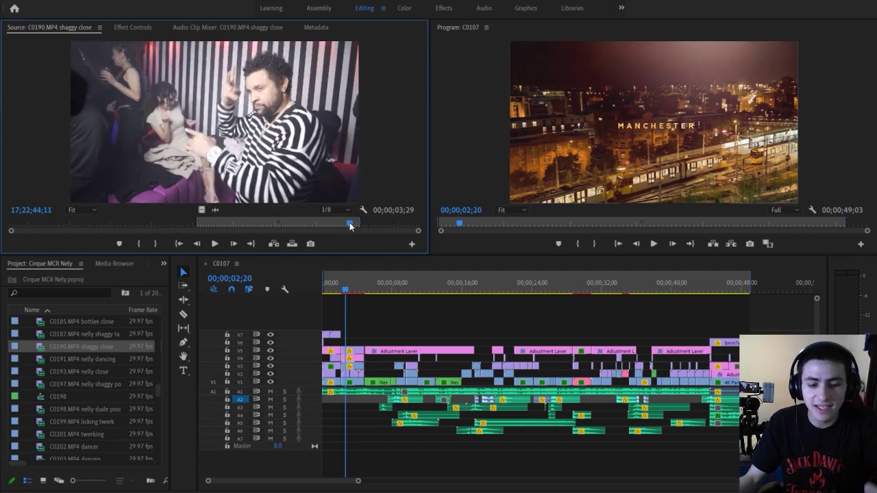
key(o)
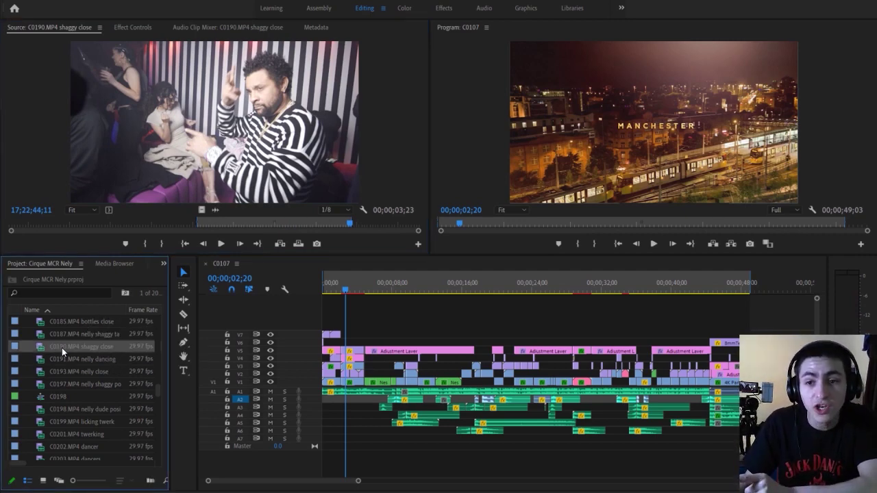
scroll(71, 361, up, 5)
Step: Select the C0159 hennie and C0160 hennie golden clips, then scroll up the list
scroll(71, 361, up, 4)
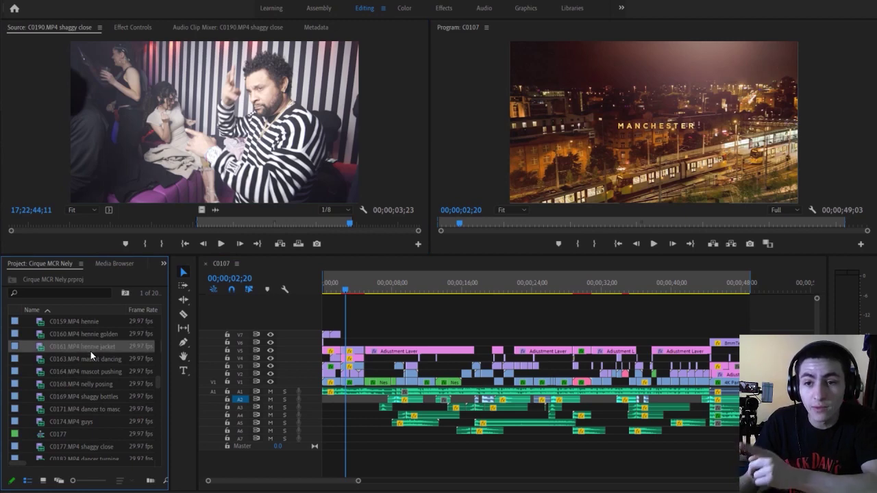
click(57, 323)
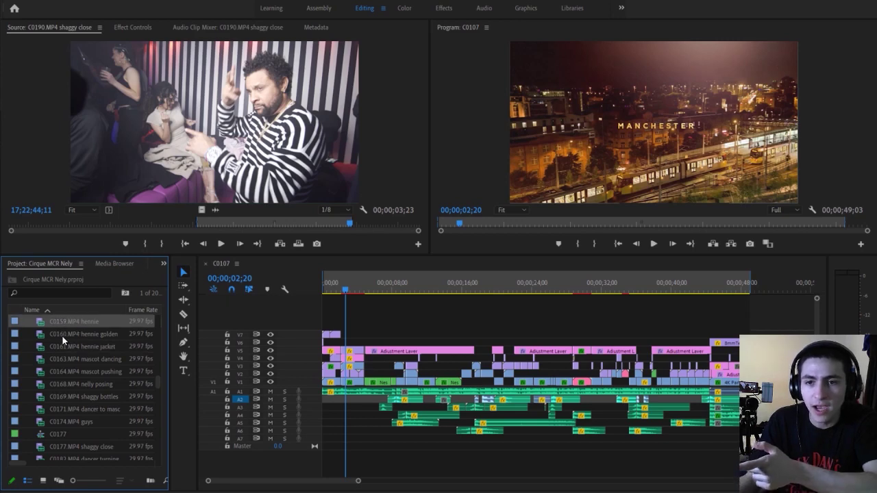
click(64, 336)
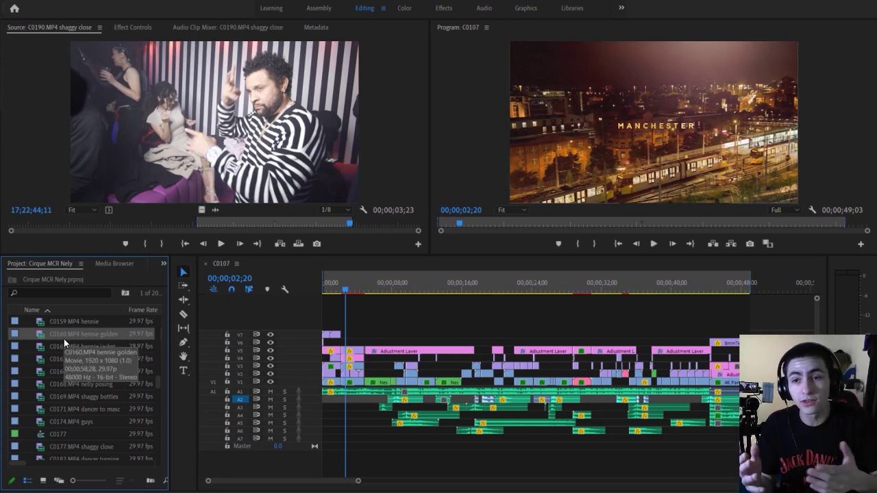
mouse_move(84, 334)
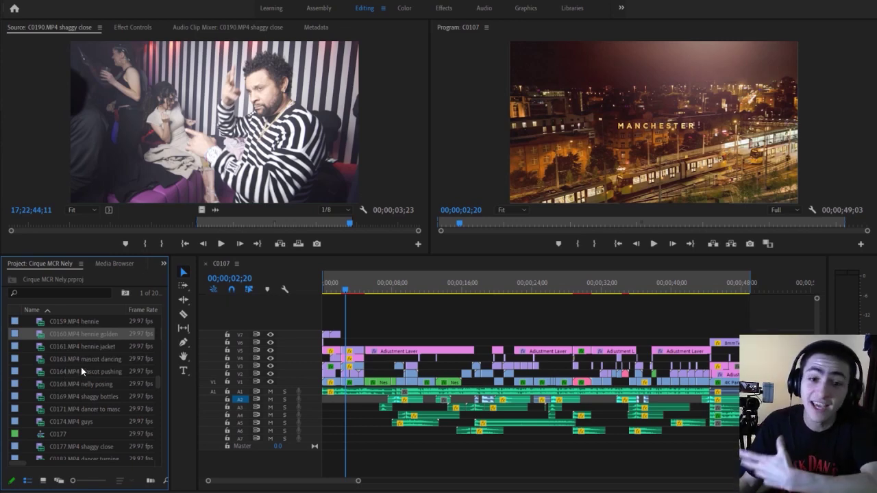
scroll(61, 372, up, 2)
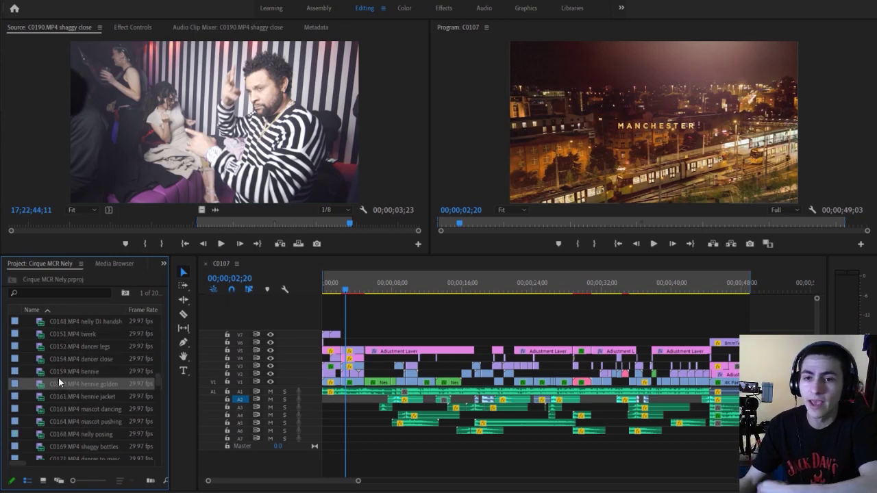
mouse_move(74, 372)
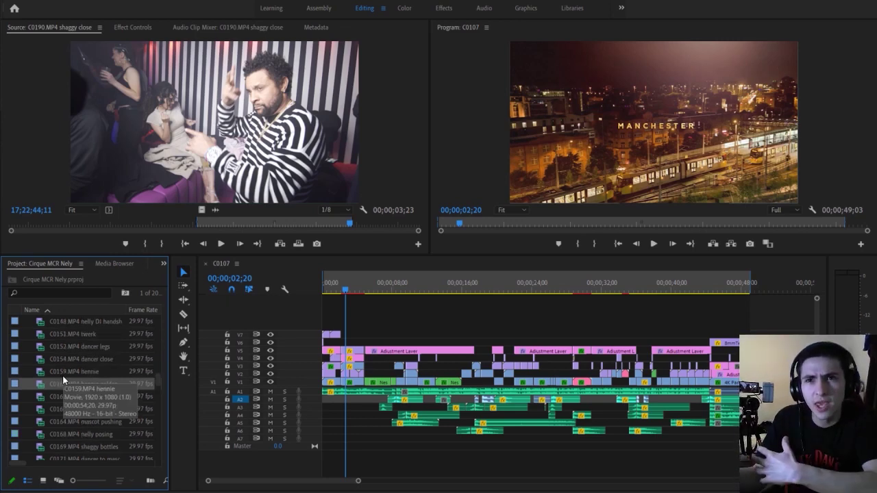
scroll(63, 375, up, 3)
scroll(70, 359, up, 3)
scroll(55, 356, up, 2)
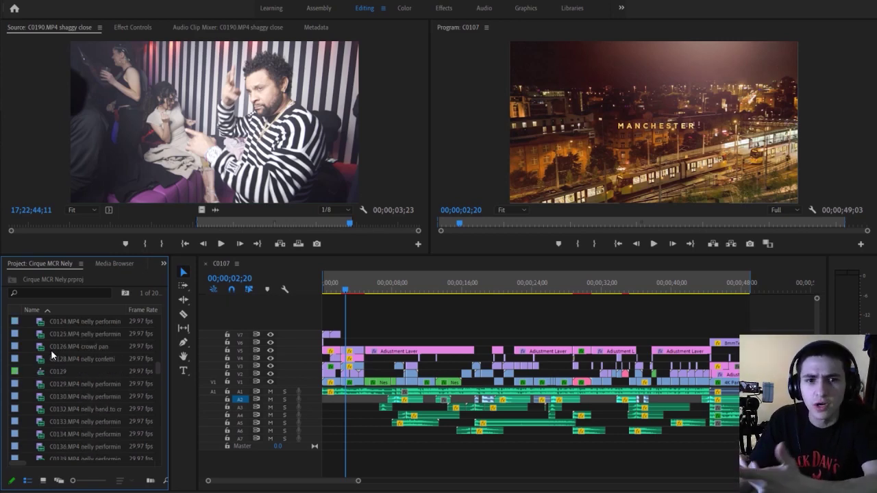
scroll(47, 347, up, 3)
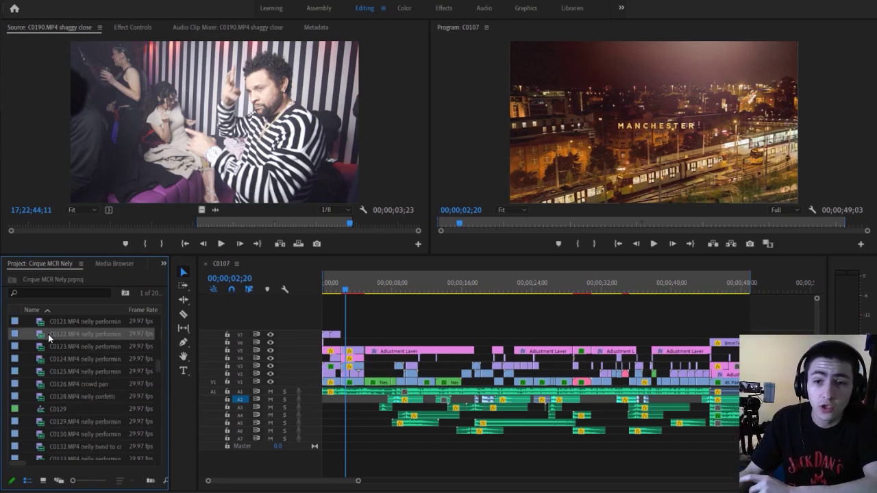
Step: Preview the C0122 Nelly performing clip and the C0125 clip in the Source monitor
double_click(43, 335)
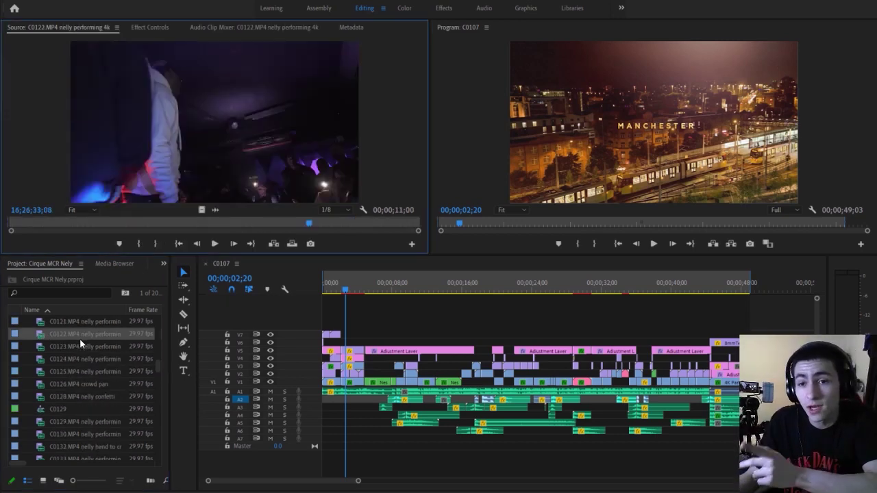
click(79, 339)
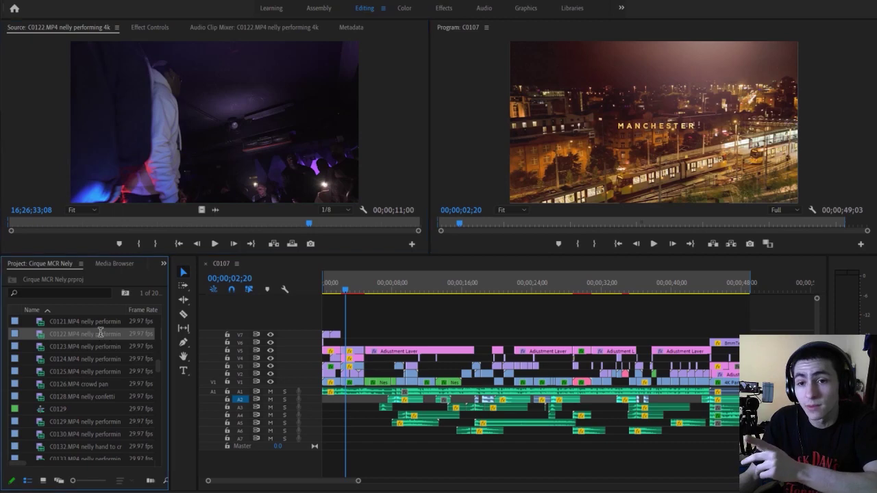
click(59, 347)
click(55, 358)
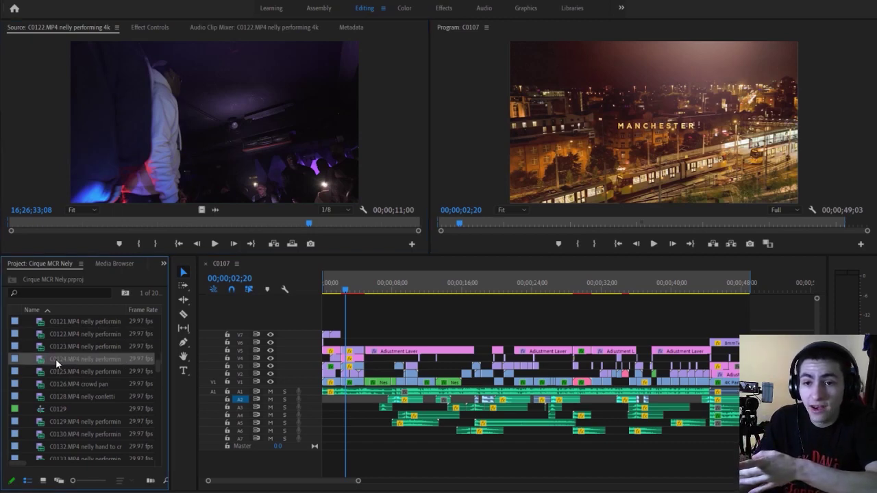
click(77, 371)
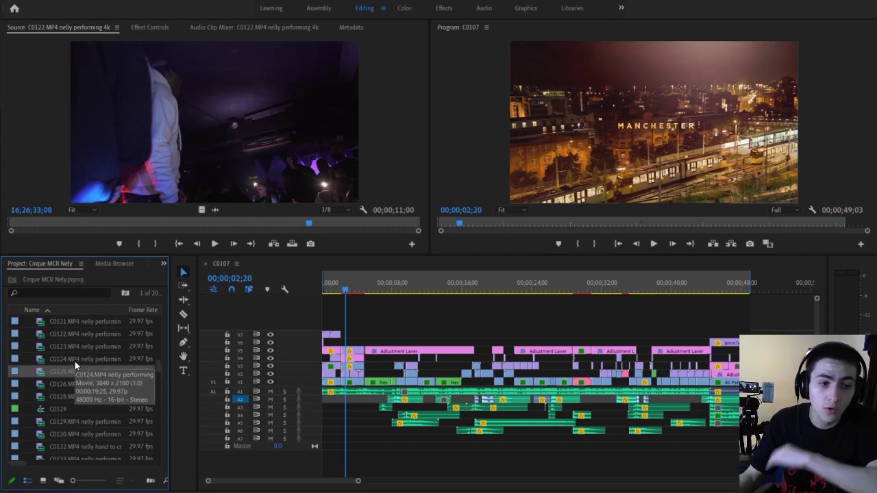
click(443, 312)
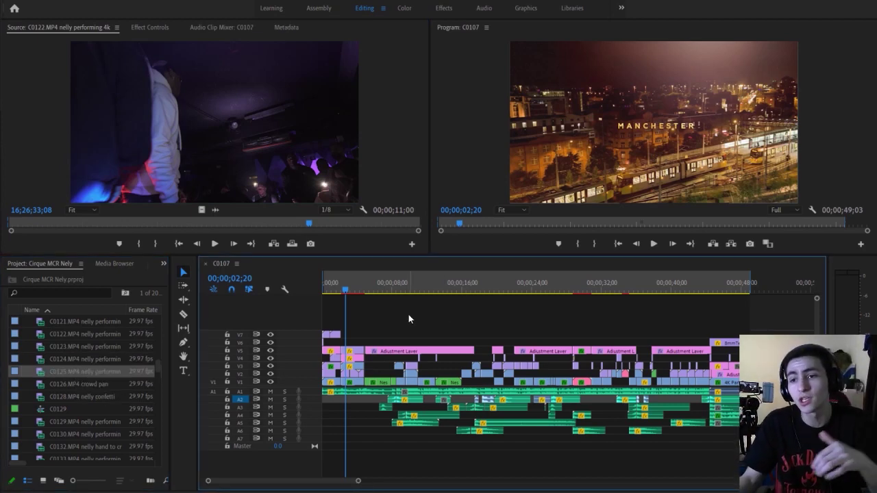
double_click(40, 372)
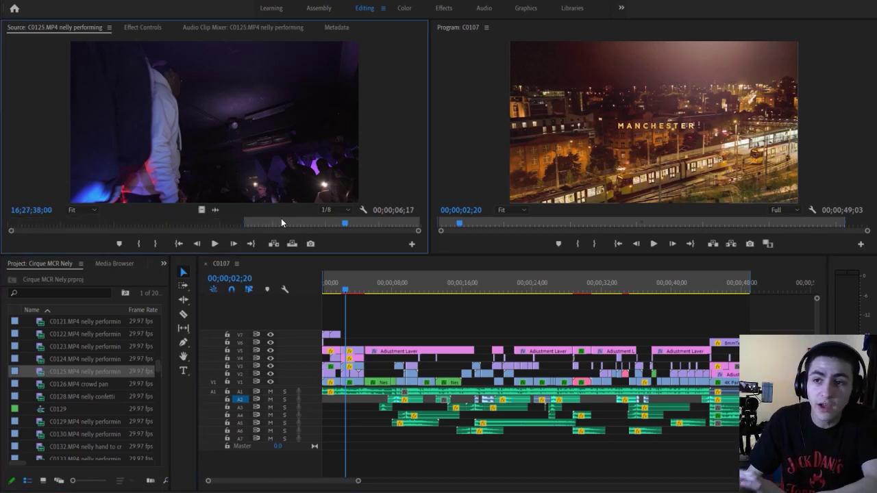
Step: Reveal the A1 music clip's source file in the Project panel
click(399, 304)
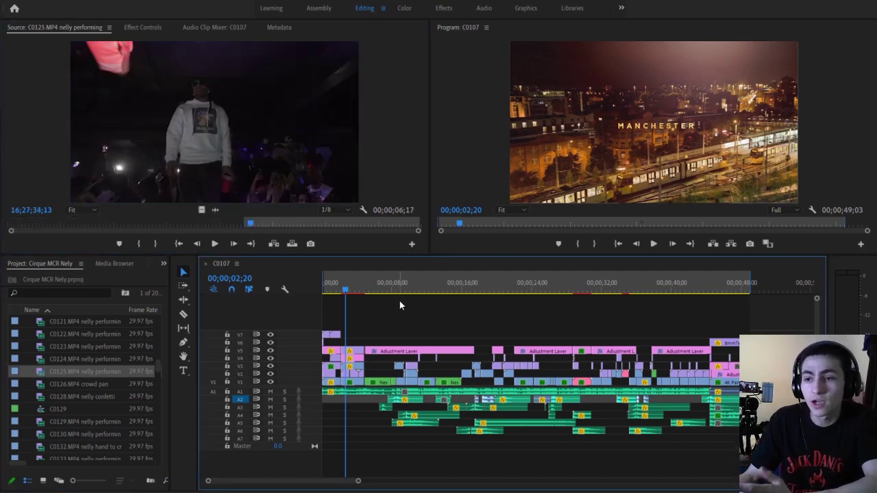
click(422, 393)
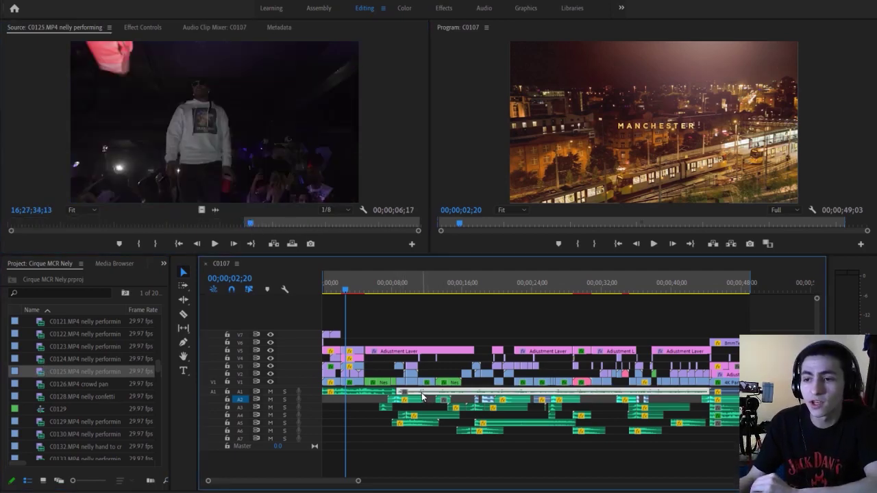
right_click(423, 397)
click(482, 353)
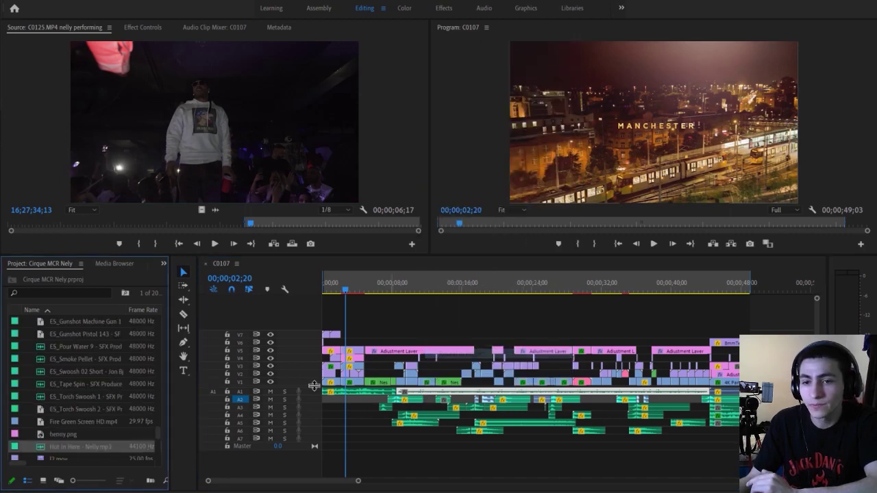
Step: Load Hot In Herre - Nelly.mp3 into the Source monitor and park the playhead at 8;16
double_click(43, 445)
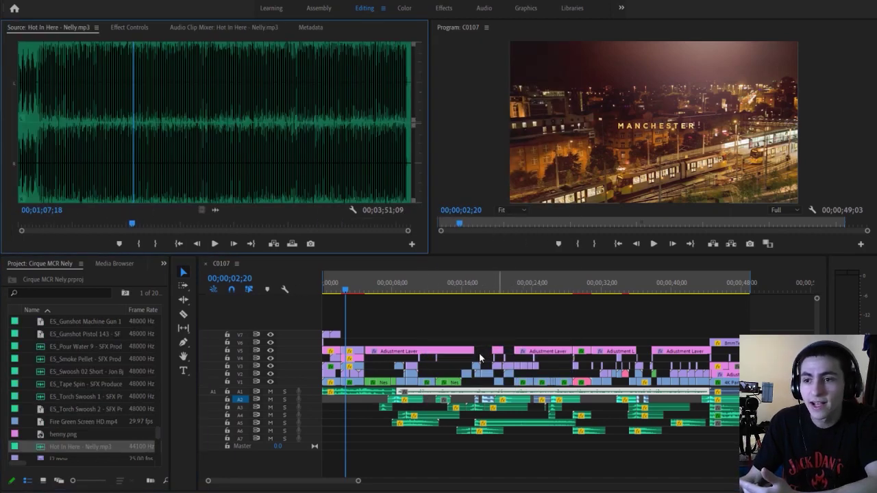
click(427, 320)
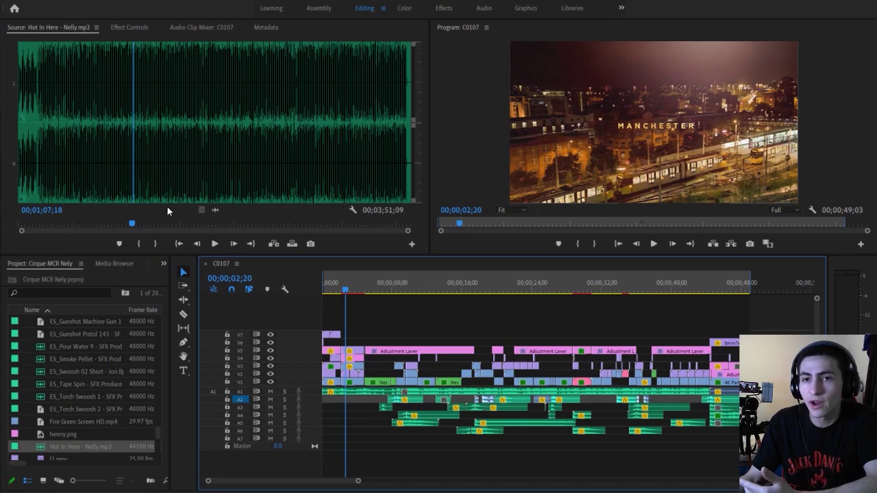
click(393, 282)
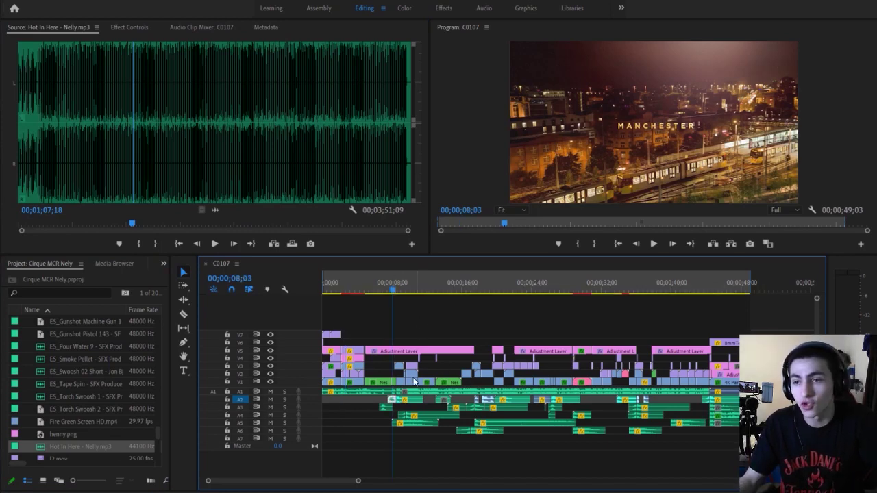
click(416, 391)
click(397, 284)
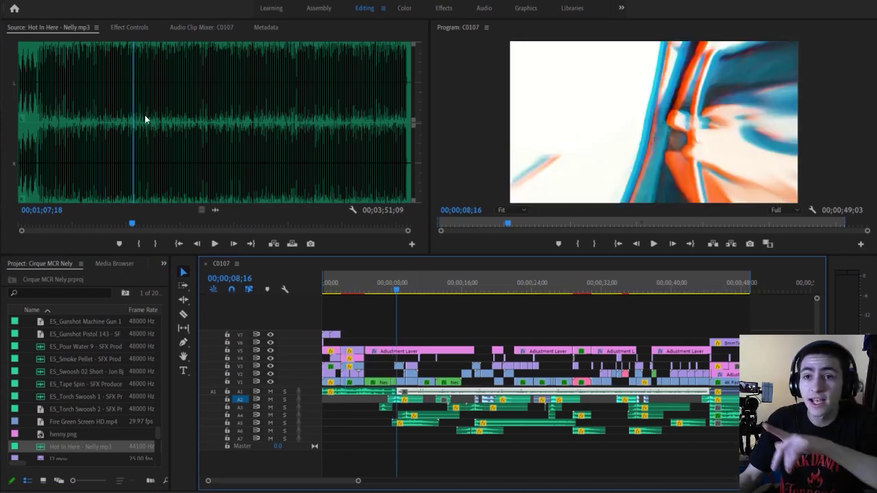
Step: Audition the song around 1:06 with its waveform zoomed in
click(129, 87)
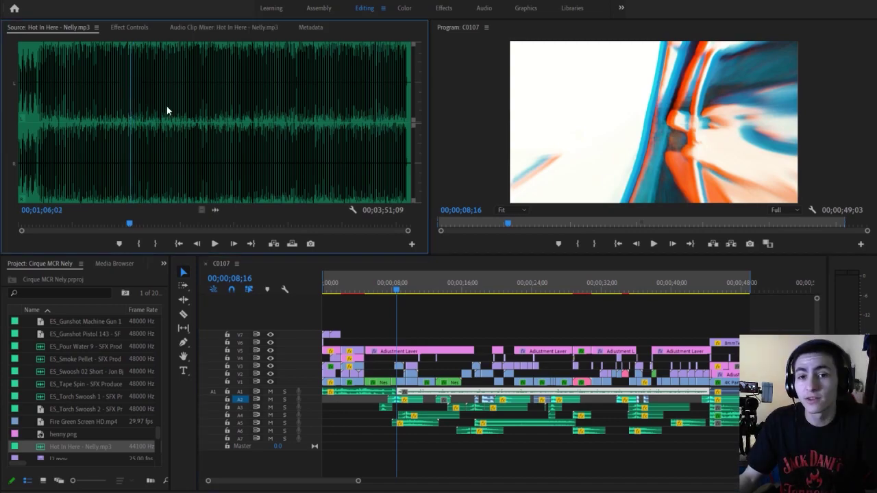
key(space)
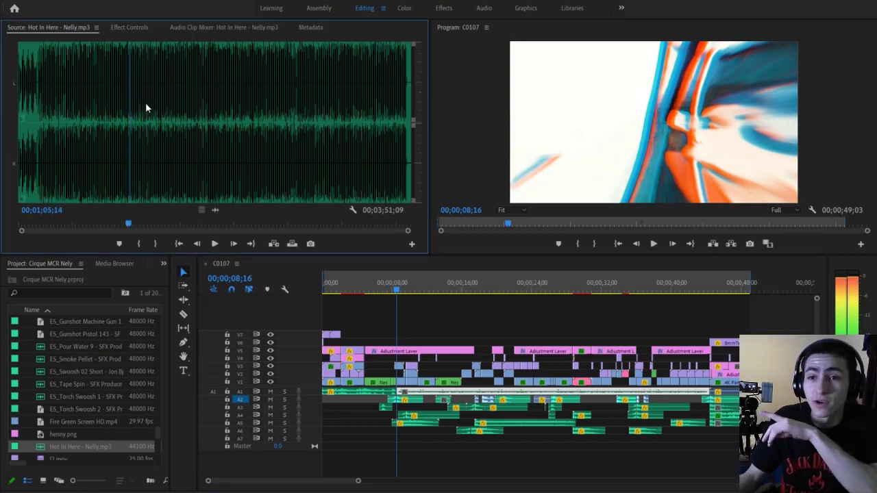
drag(400, 230, 244, 235)
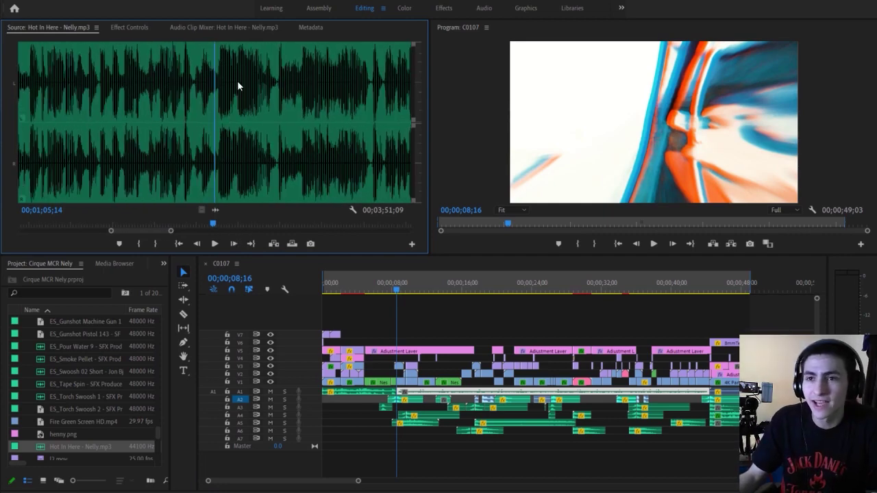
drag(237, 80, 217, 77)
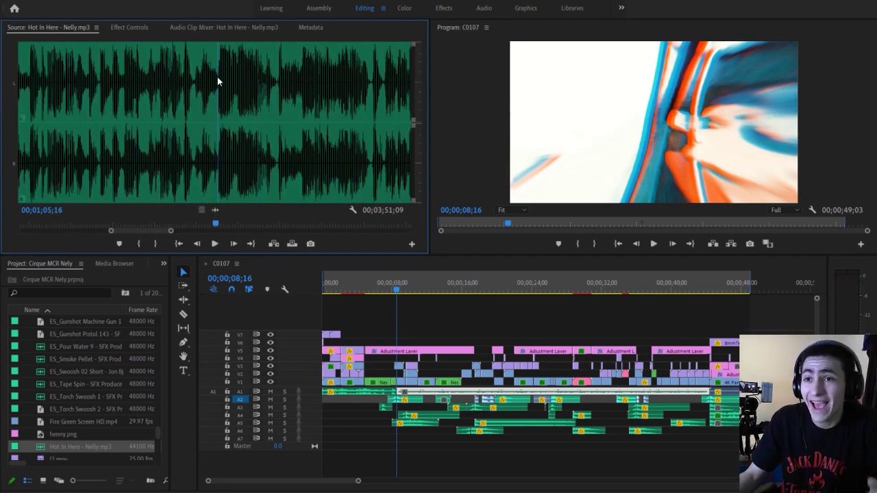
key(space)
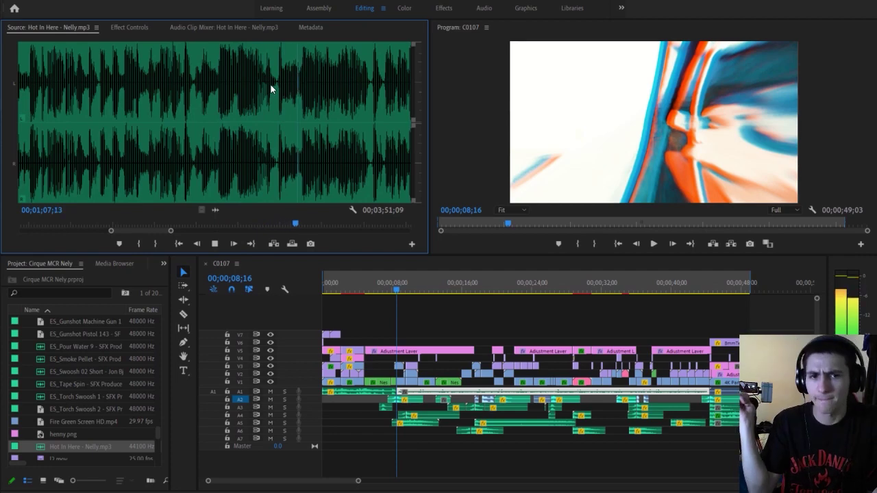
key(space)
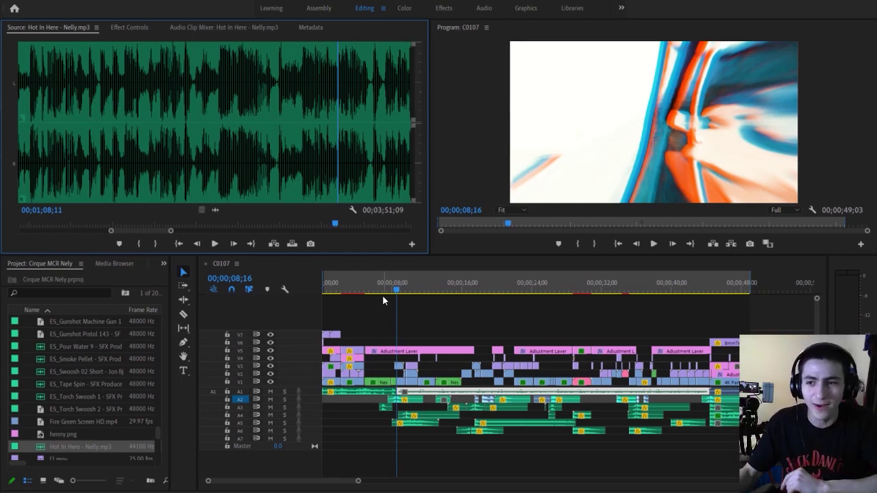
Step: Zoom the song waveform back out and play it from the beginning
click(424, 305)
click(411, 395)
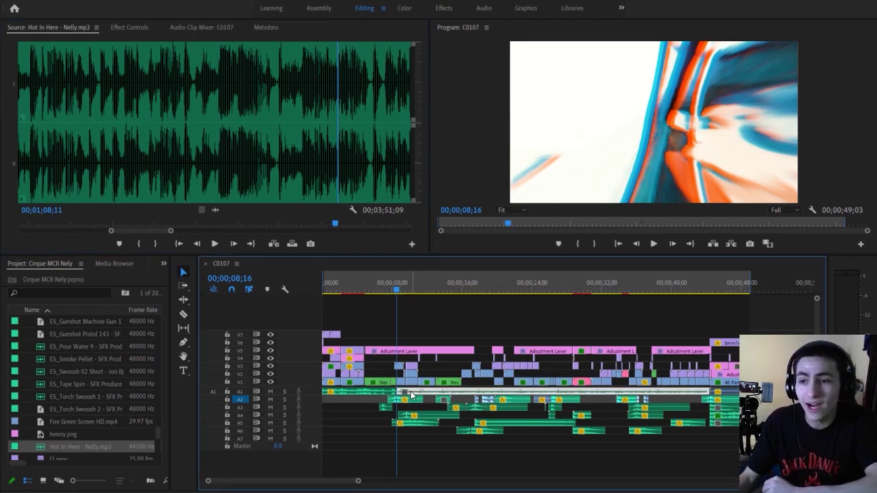
drag(112, 232, 18, 227)
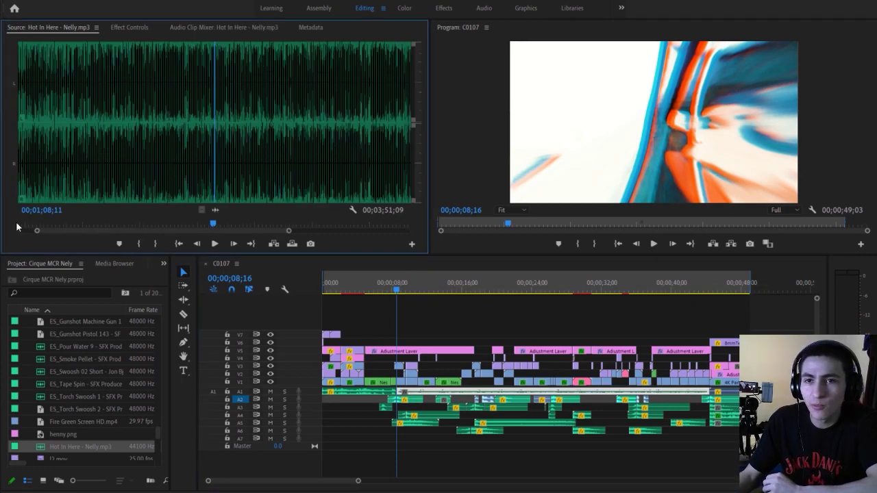
click(387, 391)
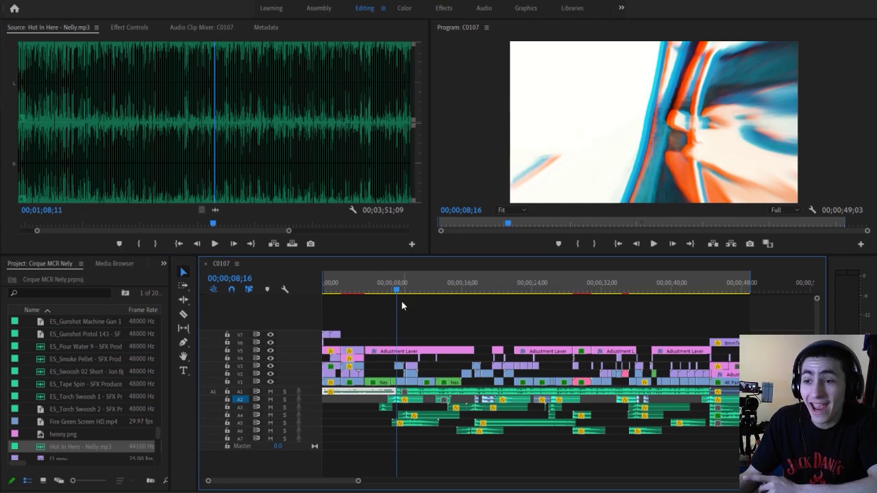
click(139, 229)
key(Home)
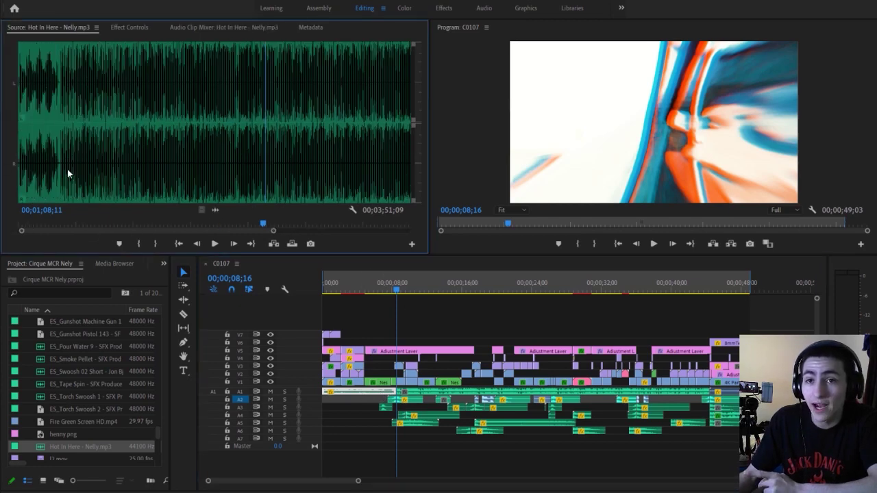
key(space)
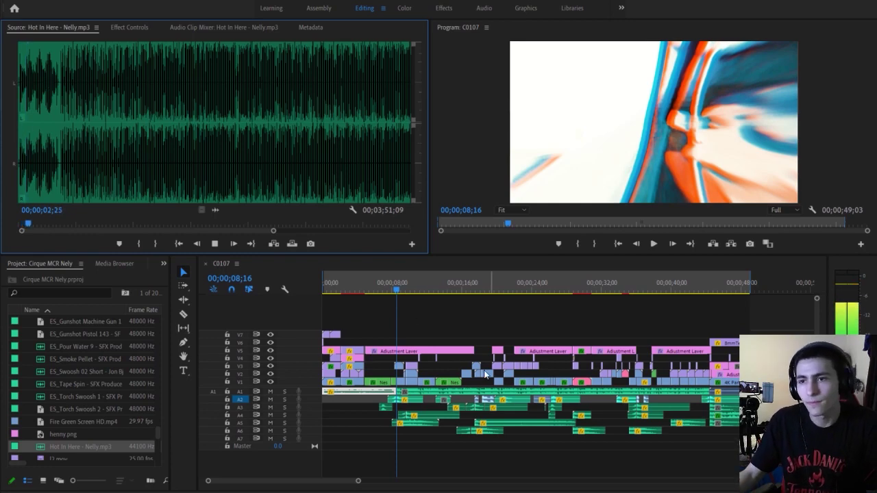
Step: Play the sequence from the start and stop around 9;16
click(453, 323)
key(Home)
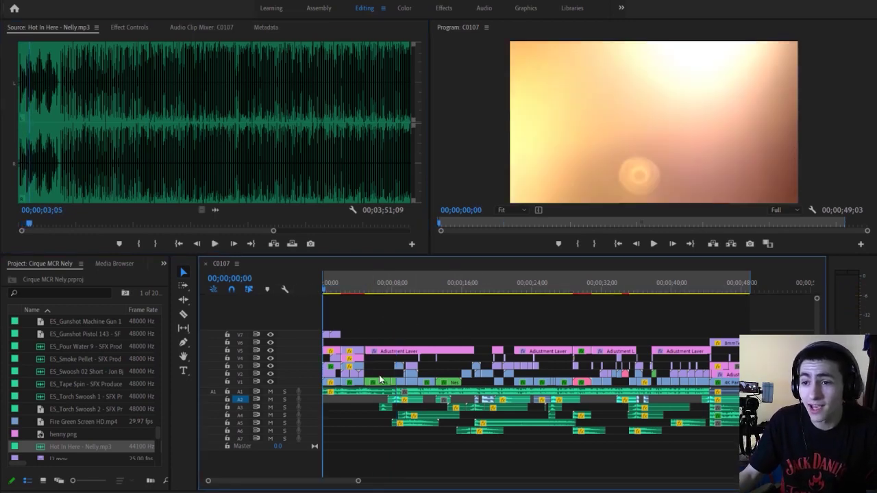
click(373, 391)
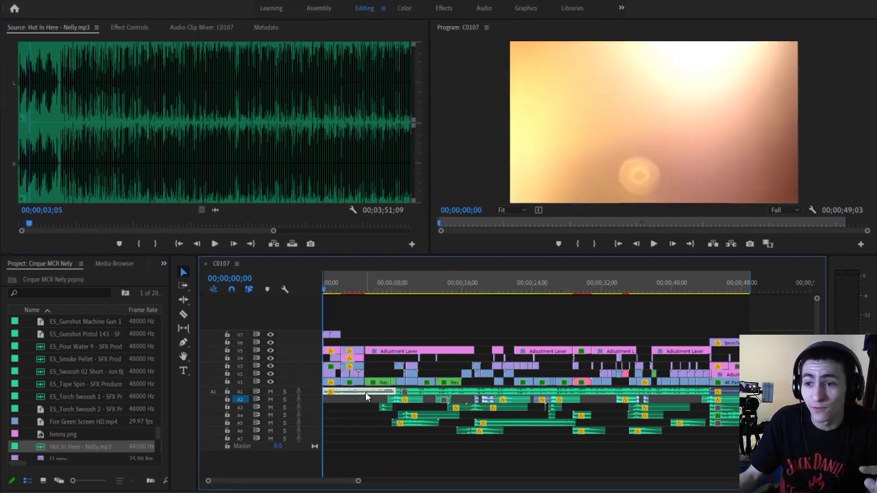
click(383, 304)
key(space)
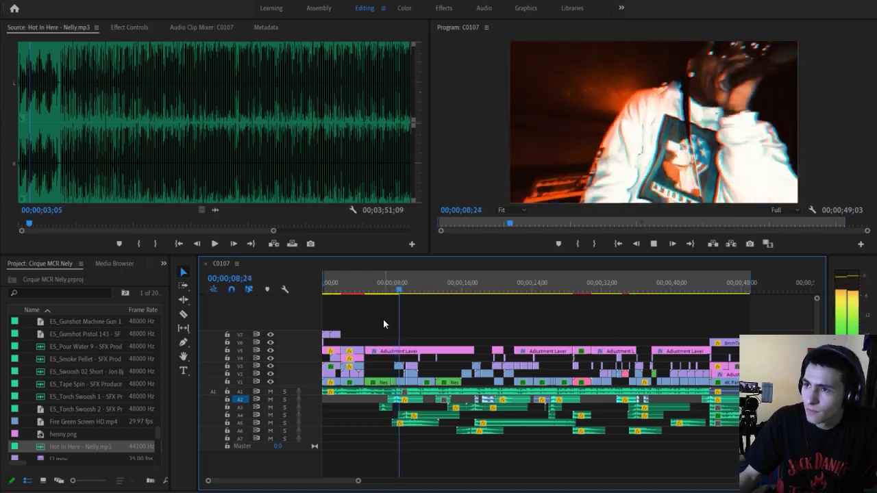
key(space)
Step: Check the cut near 8;22 and skip the song preview to 31 then 46 seconds
click(435, 392)
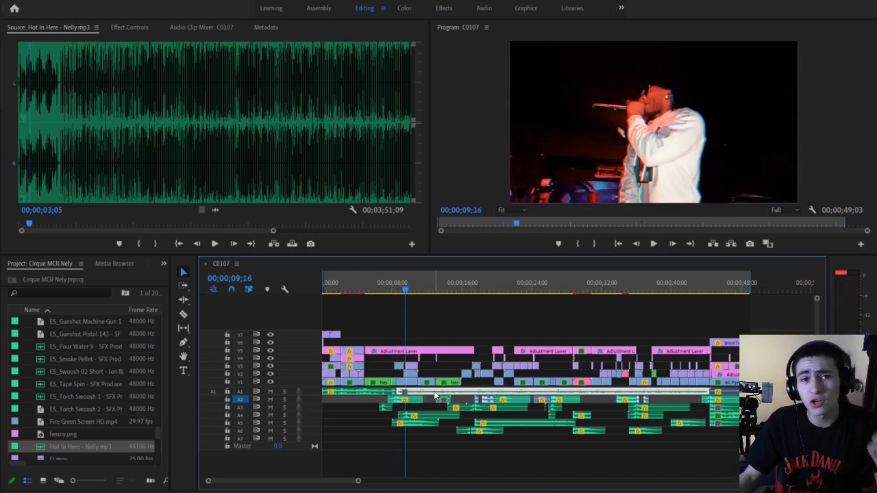
click(391, 284)
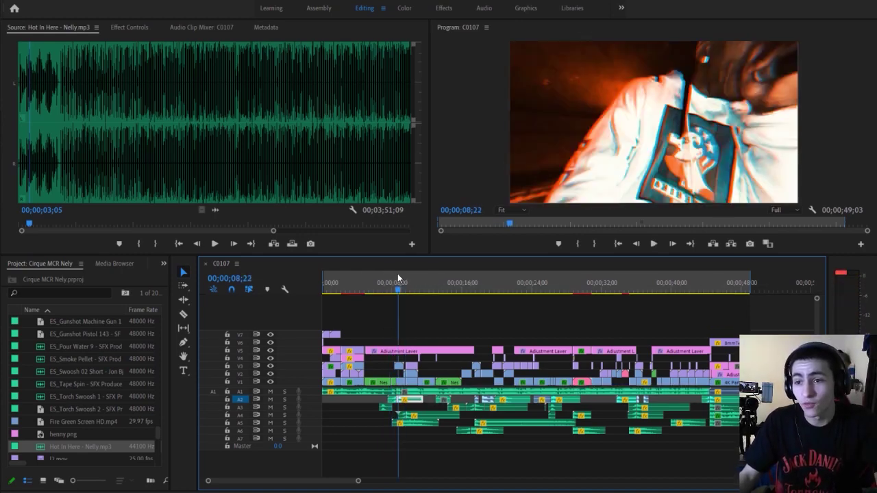
click(415, 393)
click(132, 84)
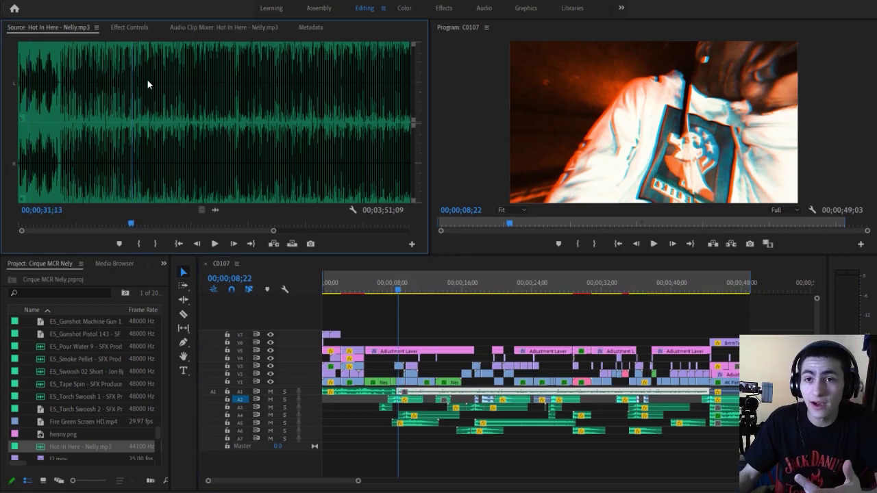
click(186, 85)
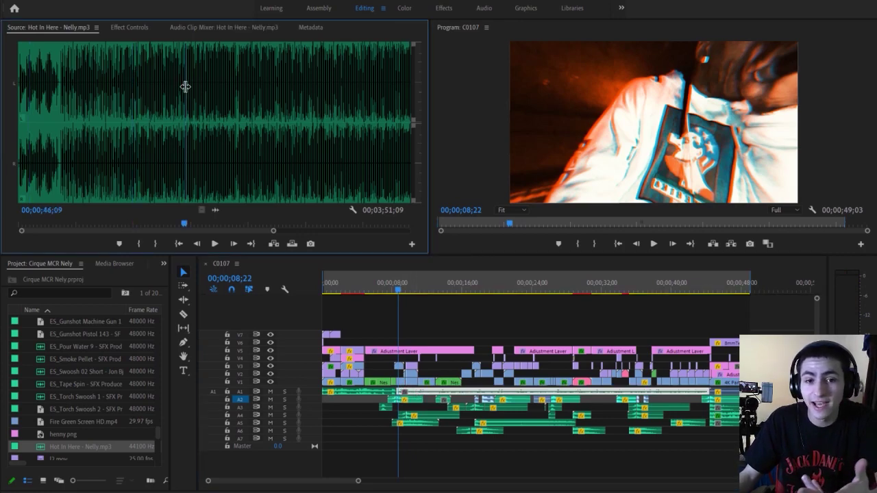
Step: Save the project with Ctrl+S and park the playhead at 8 seconds
click(443, 332)
key(ctrl+s)
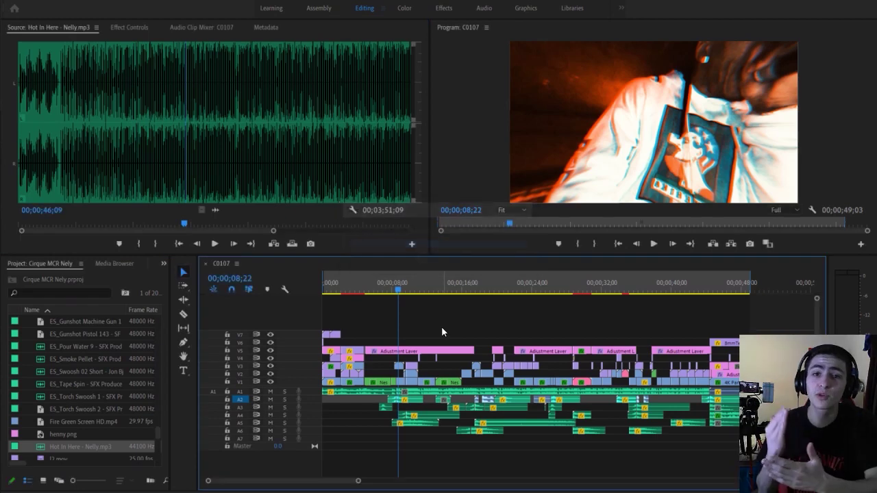
click(392, 283)
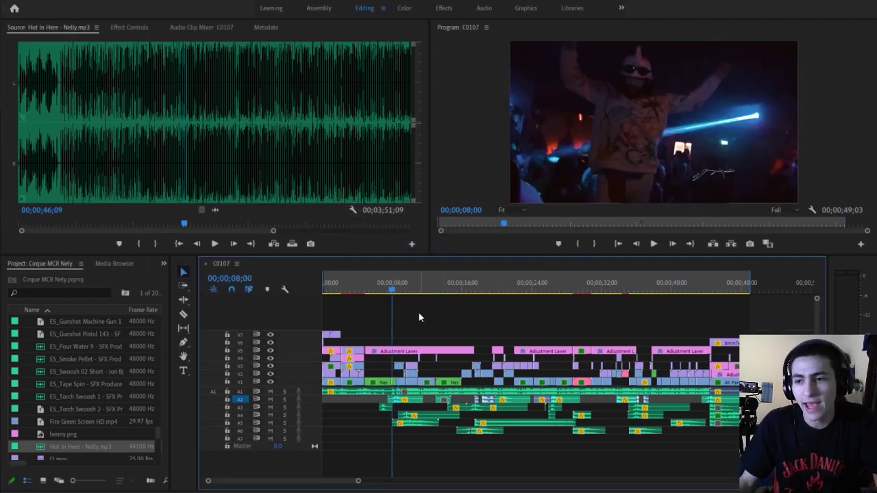
key(space)
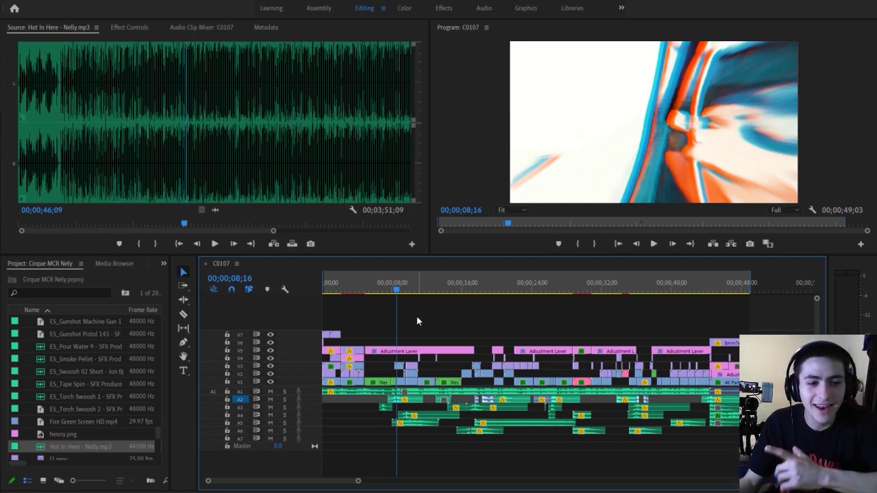
click(442, 397)
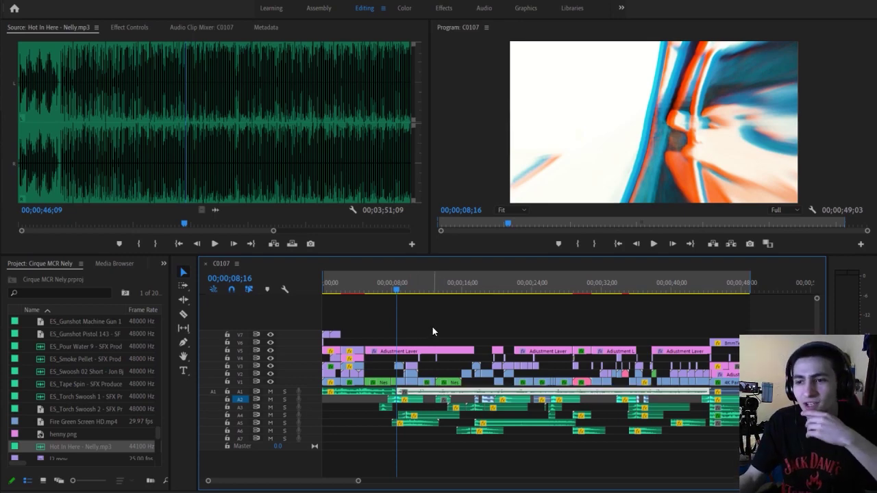
click(405, 285)
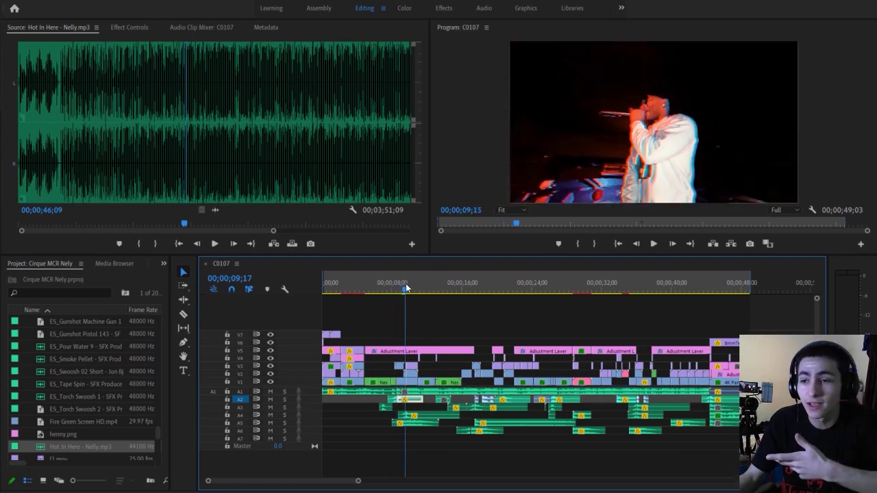
key(space)
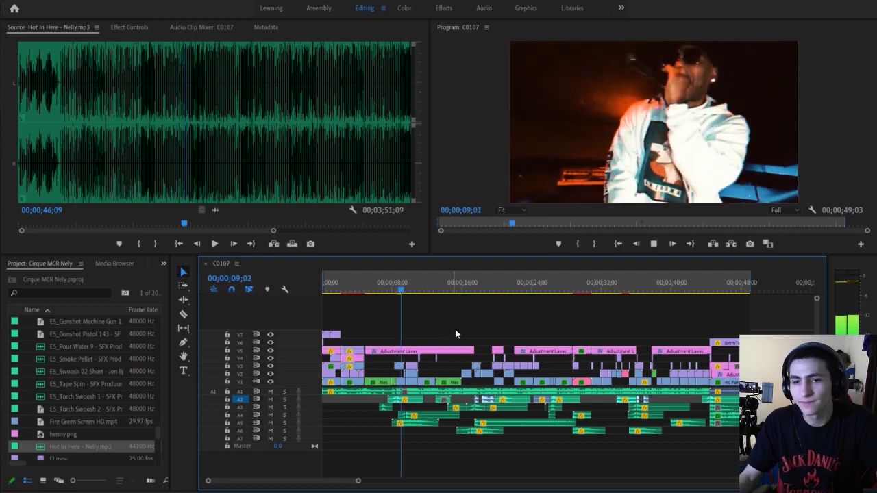
key(space)
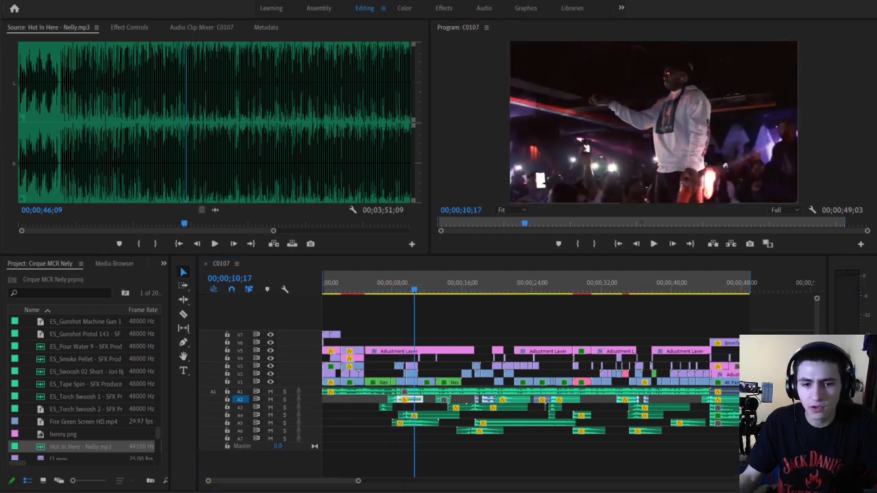
click(464, 308)
key(space)
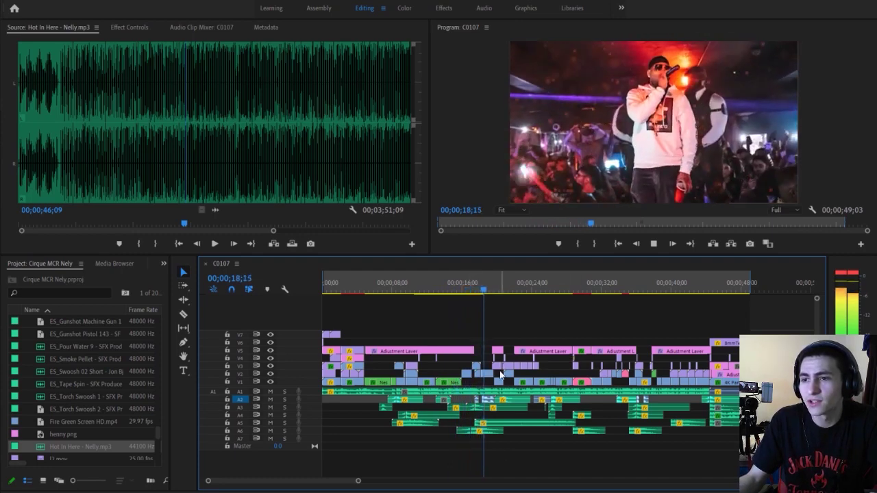
key(space)
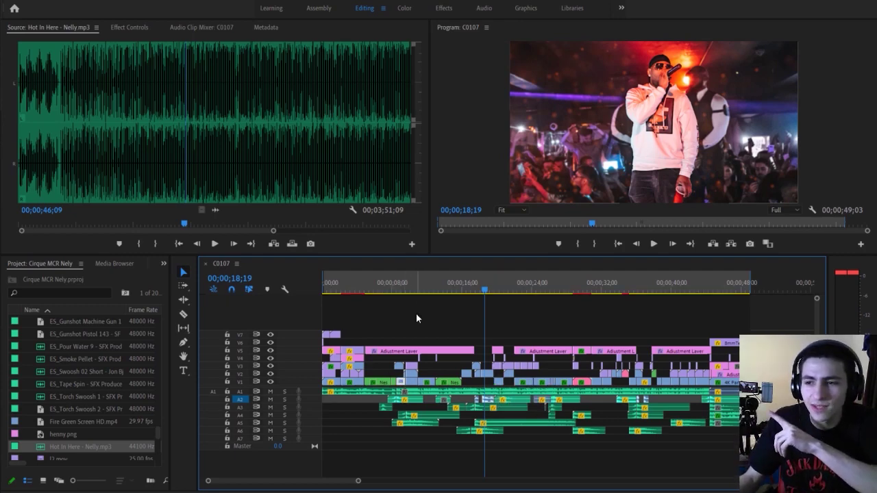
click(401, 282)
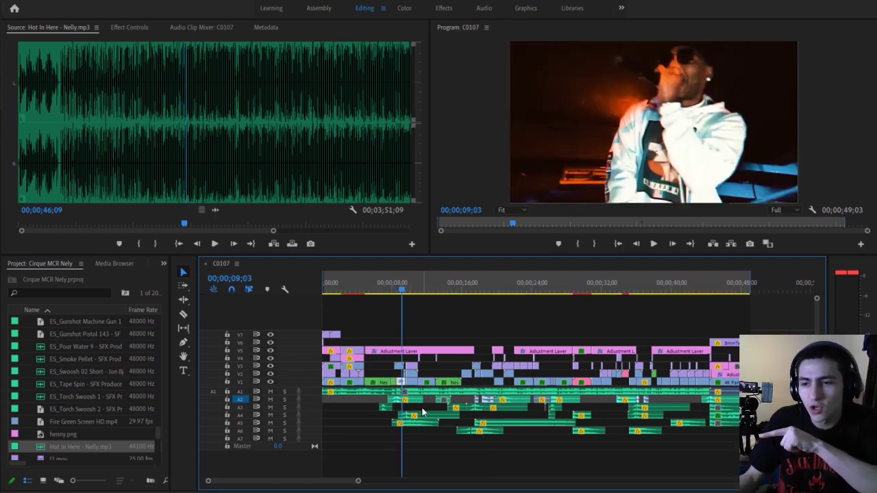
drag(435, 416, 408, 442)
click(428, 374)
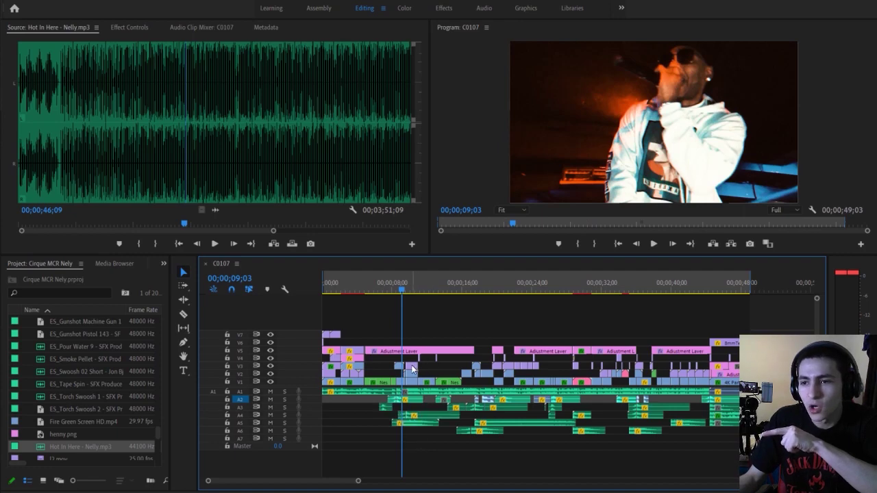
click(401, 352)
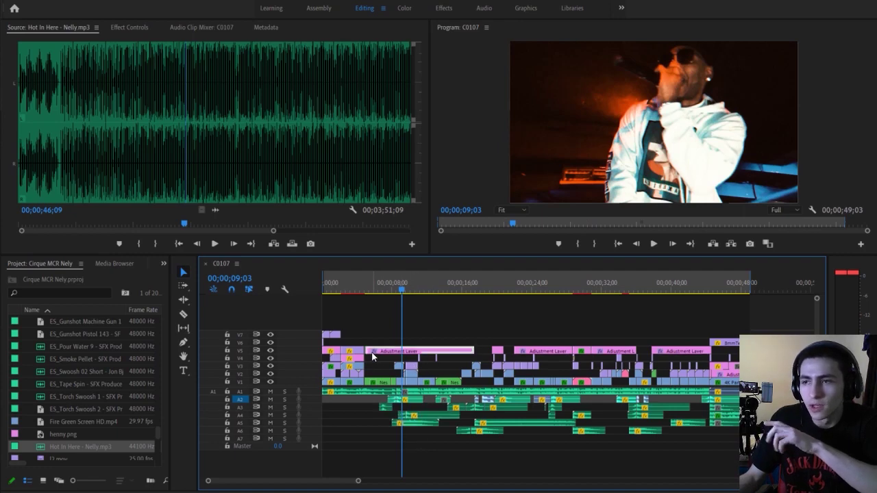
click(271, 350)
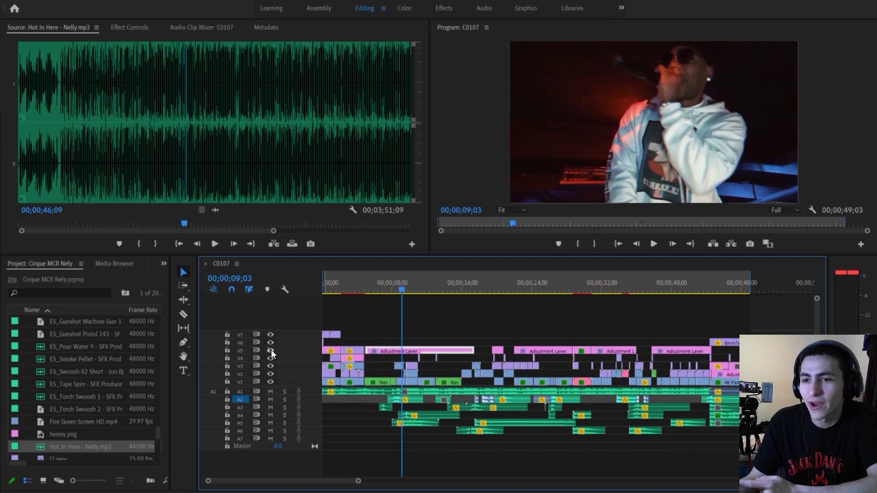
click(271, 350)
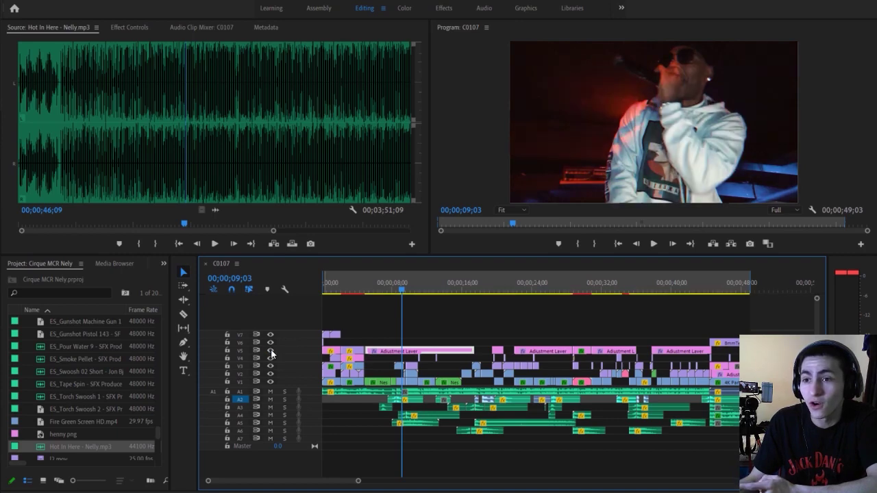
click(271, 350)
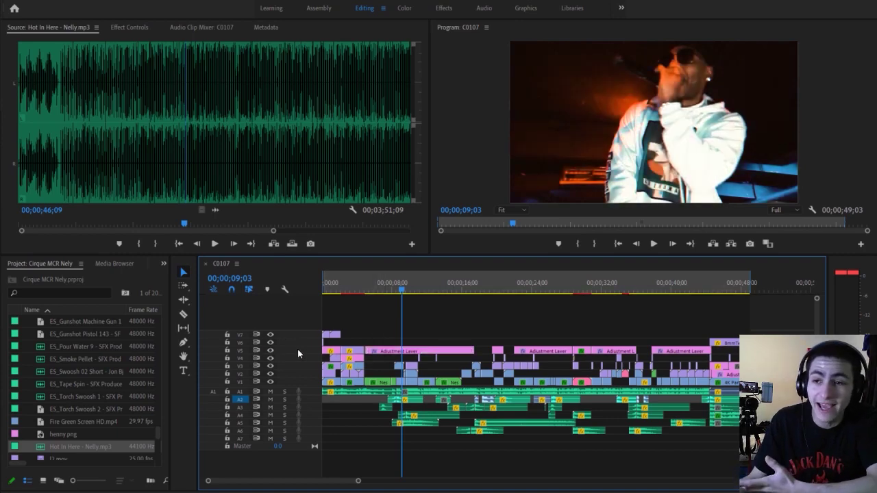
click(270, 348)
drag(403, 289, 391, 290)
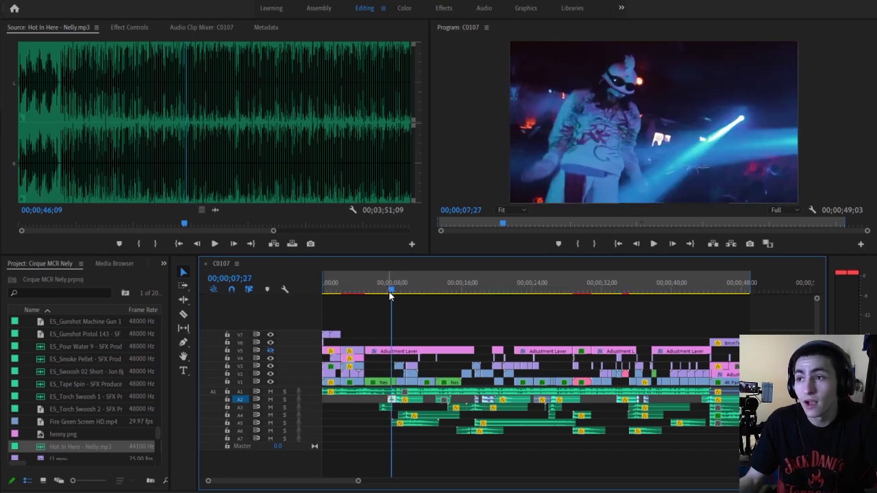
click(271, 350)
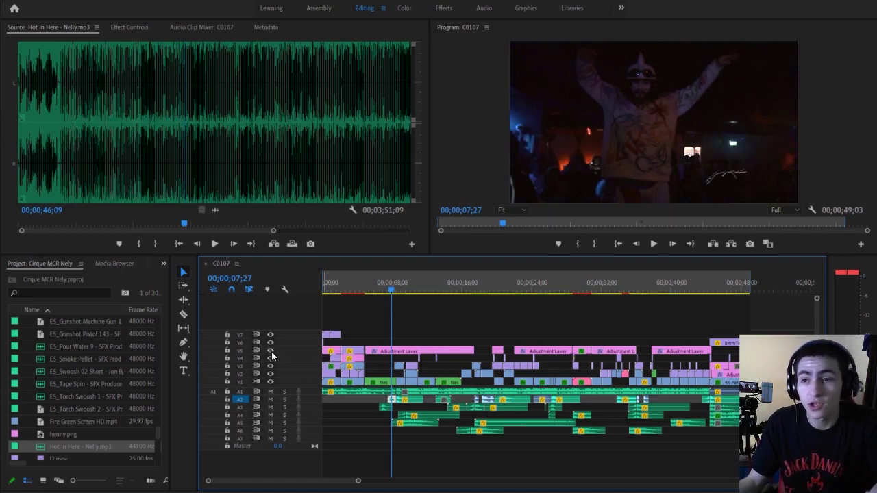
key(space)
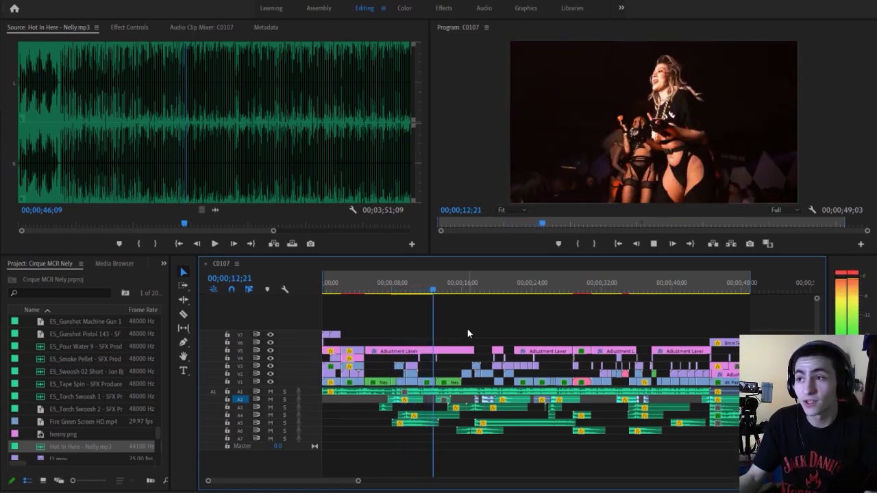
key(space)
click(421, 284)
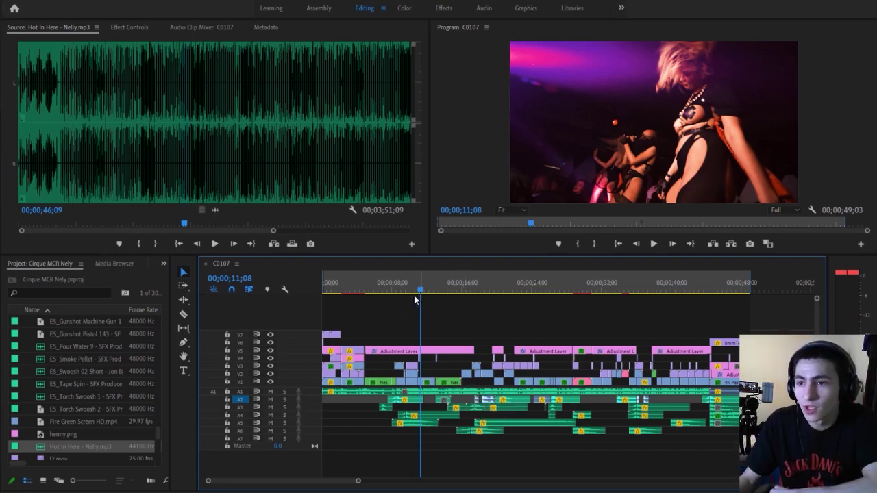
drag(414, 295, 390, 291)
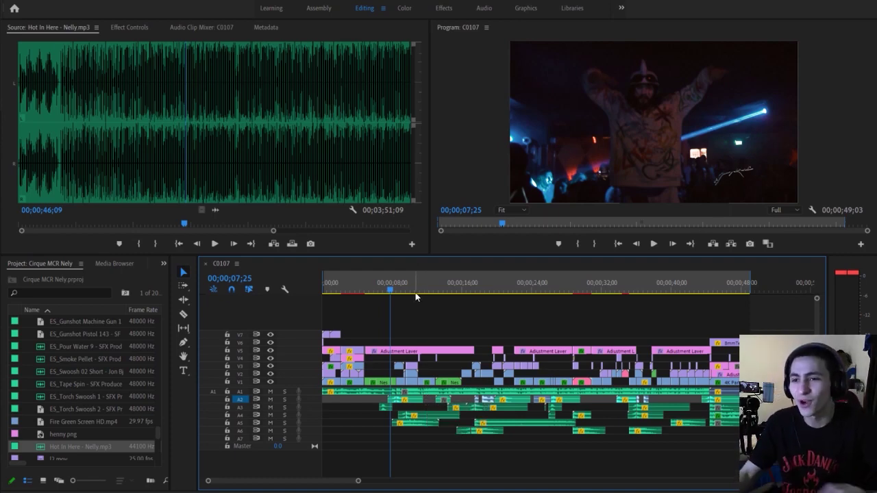
Step: Resume sequence playback from 7;25
key(space)
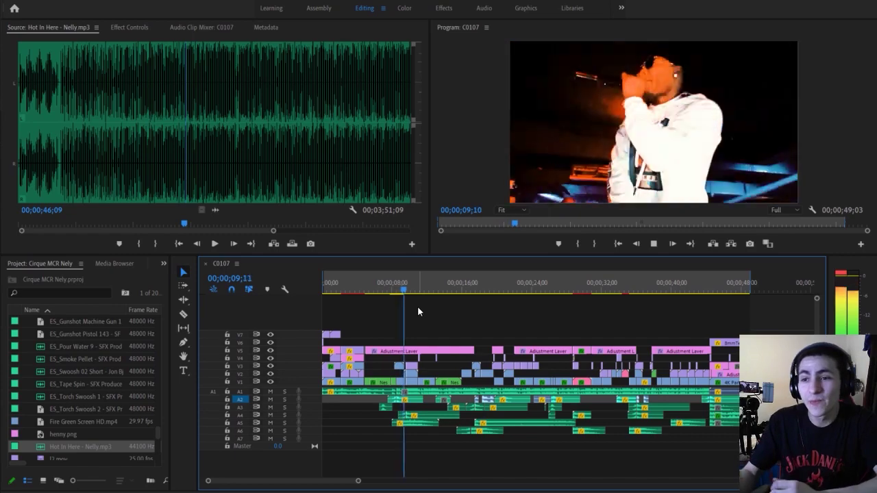
Step: Shrink the audio tracks, replay from about 17 seconds and stop at 17;15
key(alt+equal)
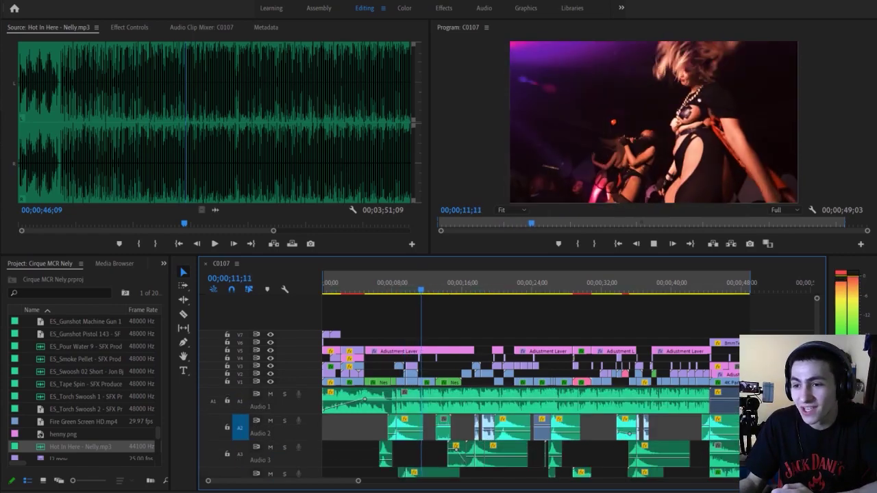
key(alt+minus)
key(alt+minus)
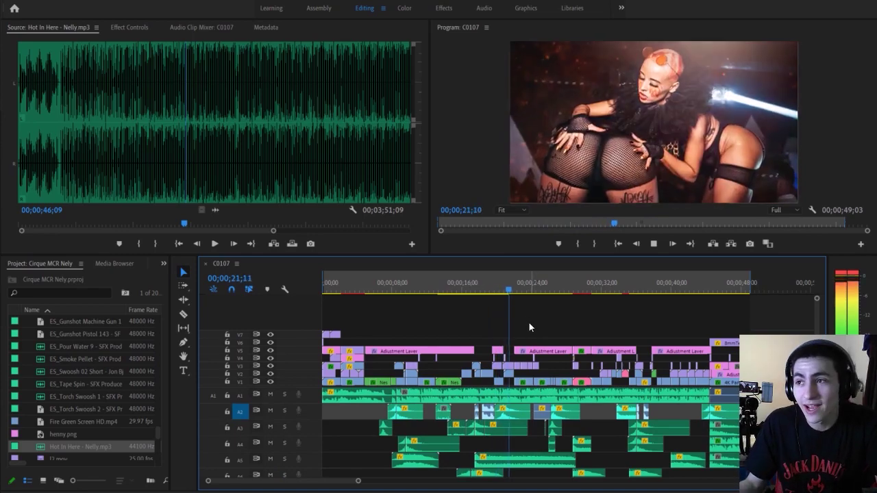
key(space)
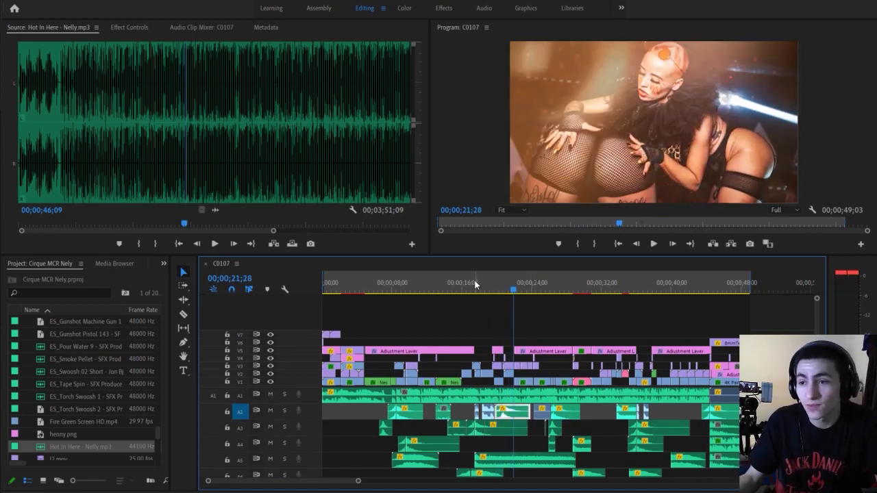
click(472, 282)
key(space)
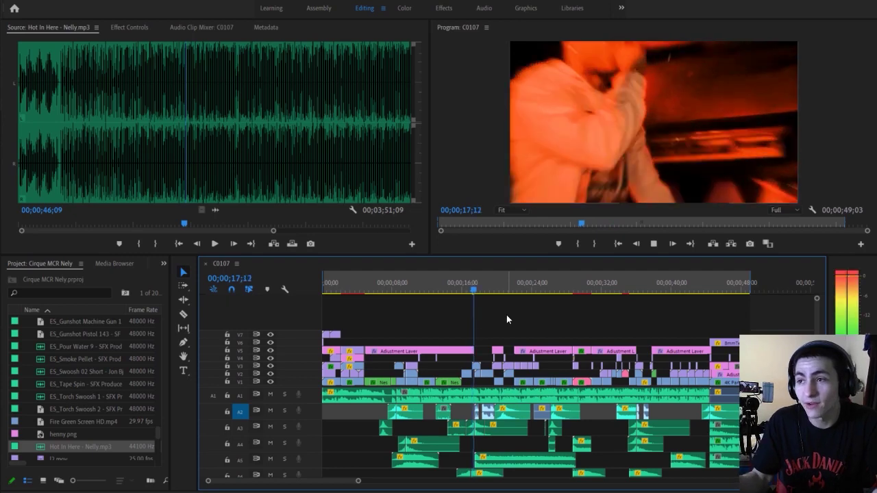
key(space)
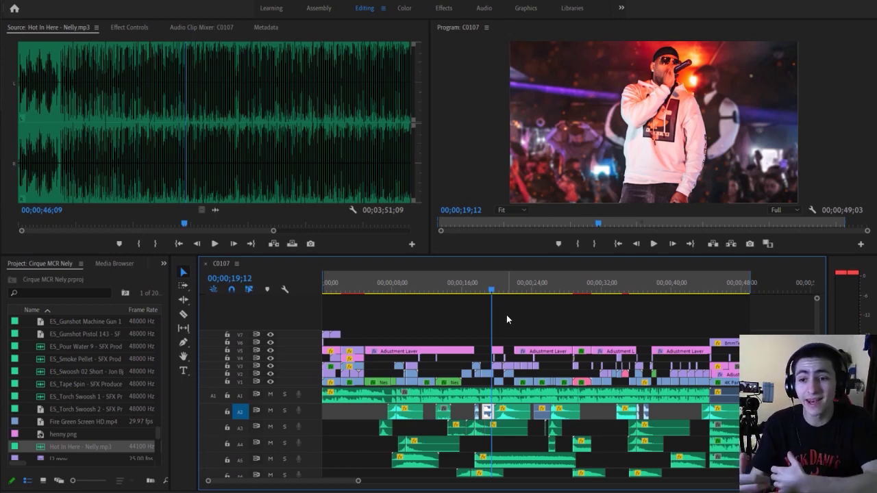
click(476, 290)
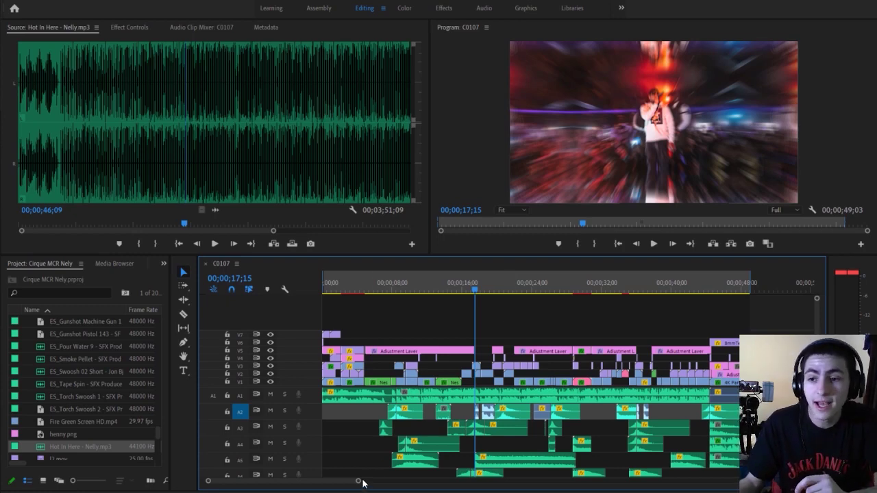
drag(362, 483, 371, 484)
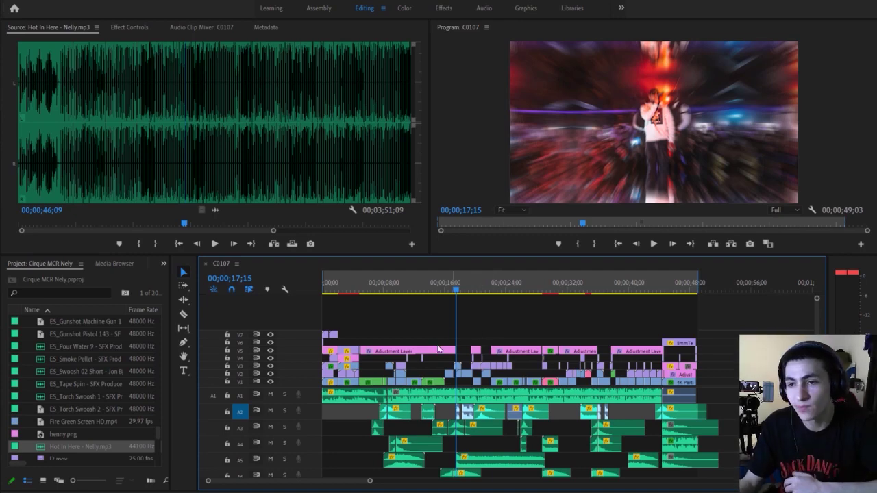
click(270, 394)
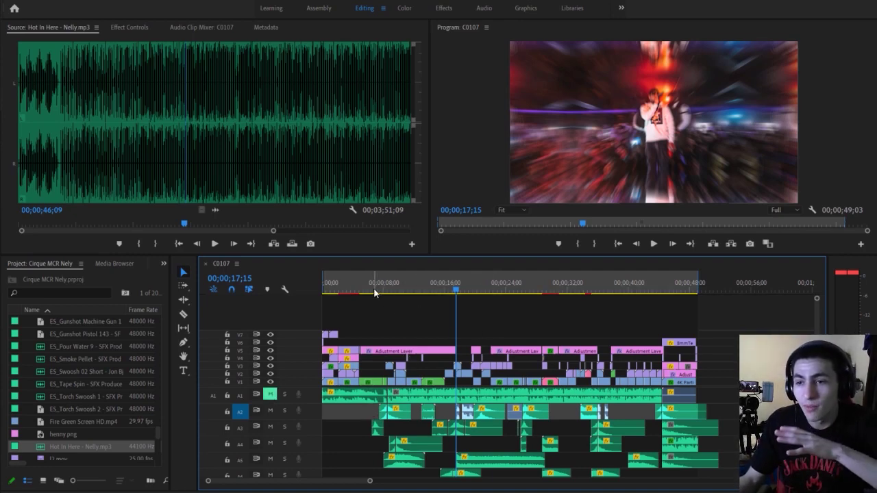
click(364, 394)
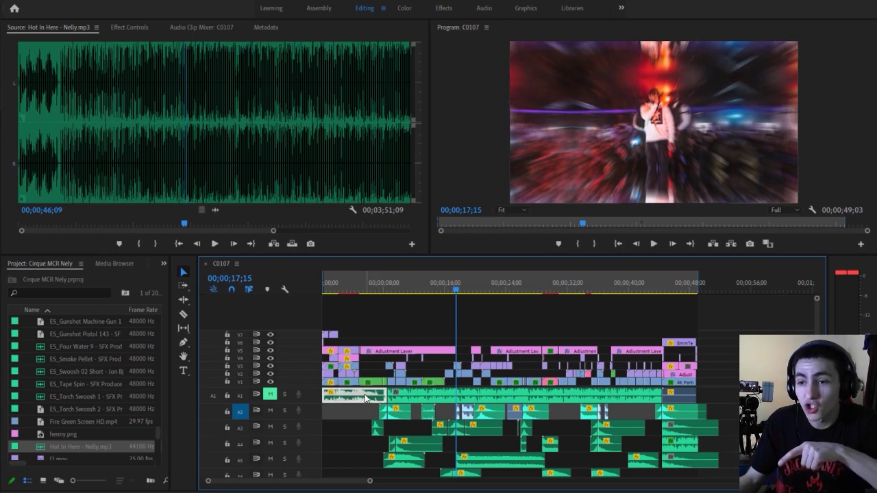
click(364, 291)
click(727, 304)
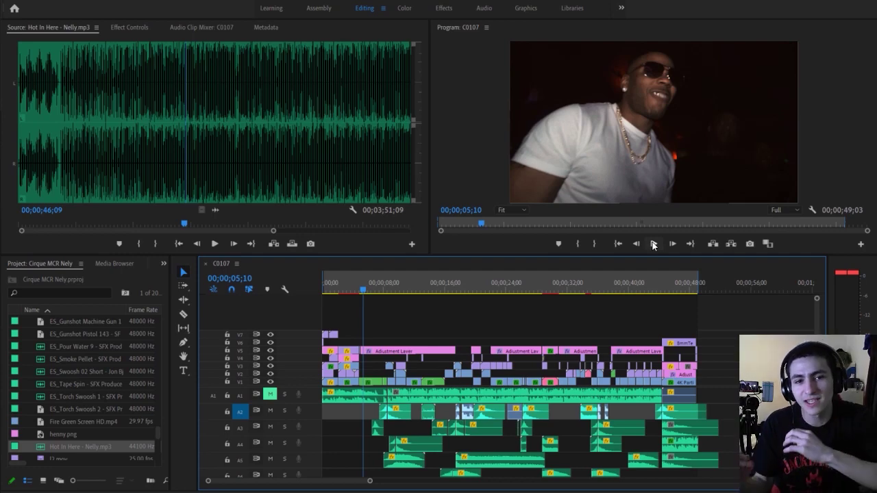
click(652, 244)
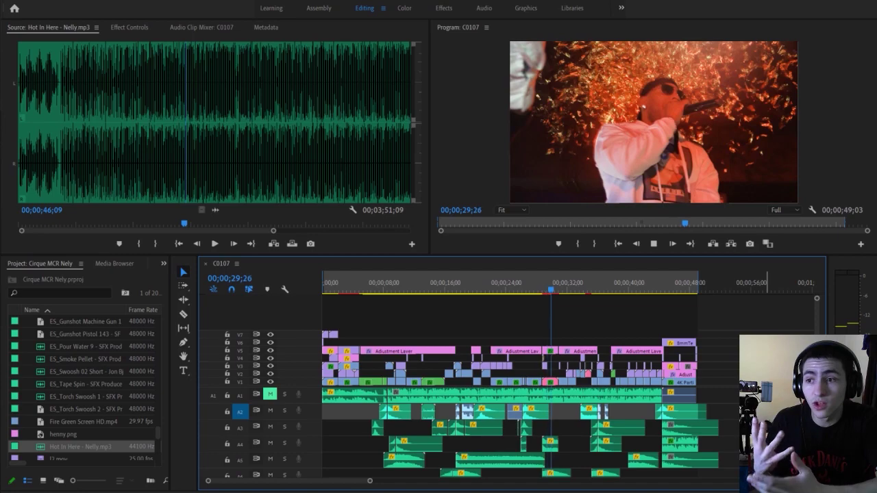
key(space)
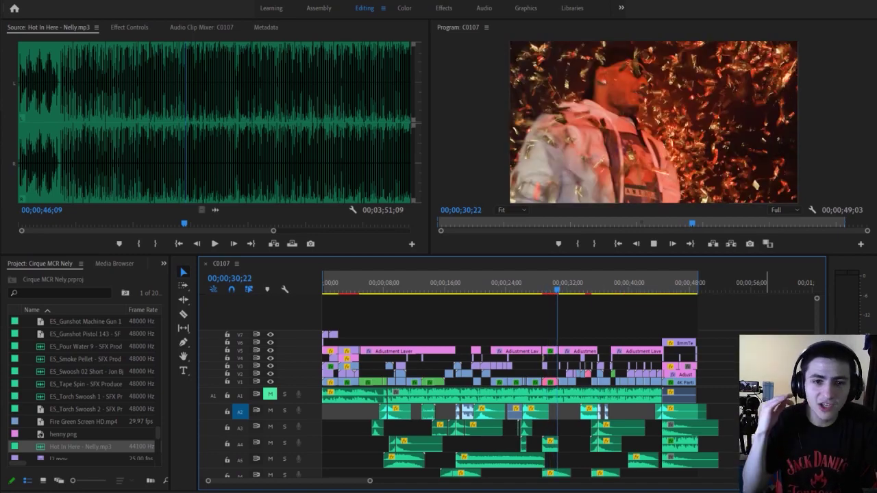
key(space)
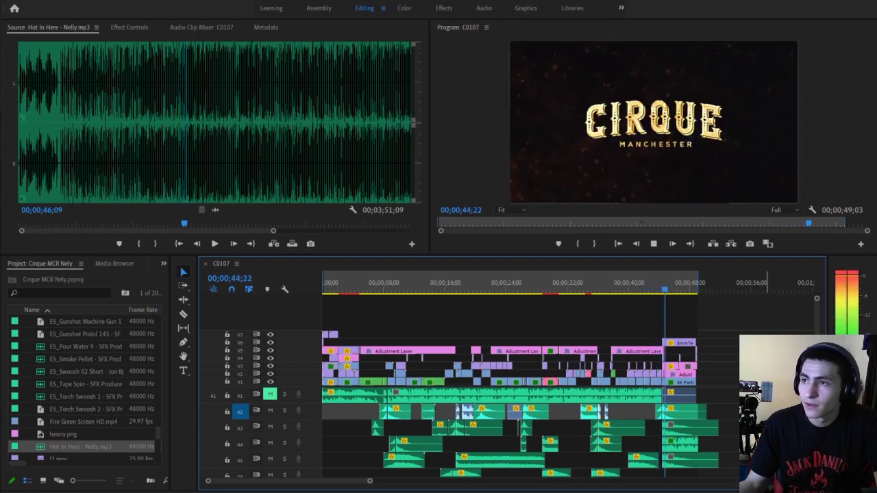
Step: Inspect the Bandpass effect on the sound clip under the Hennessy end card
key(space)
click(681, 444)
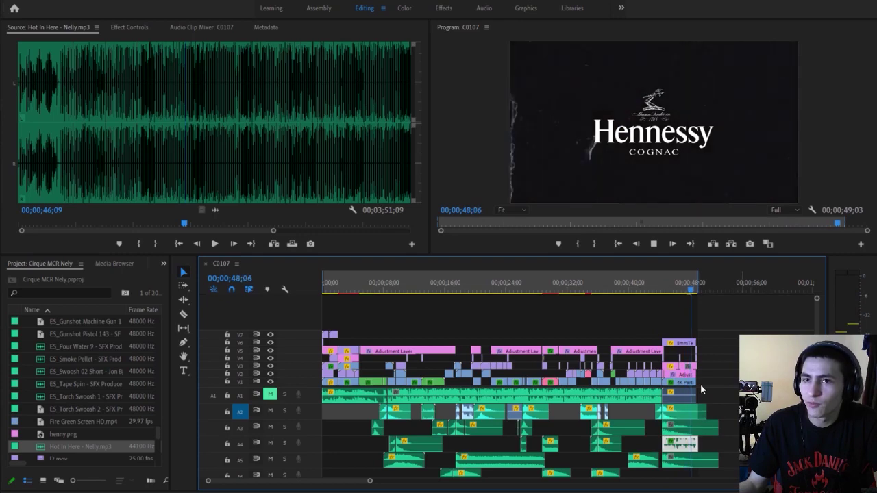
click(140, 25)
click(708, 390)
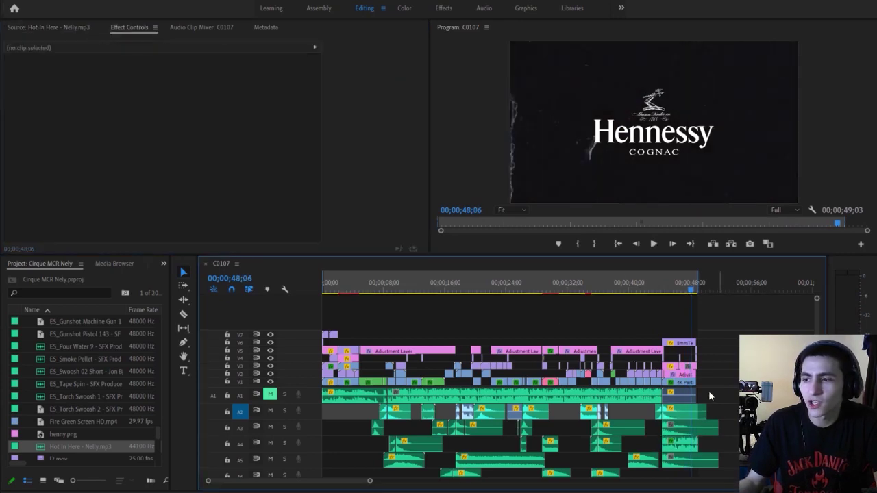
click(690, 443)
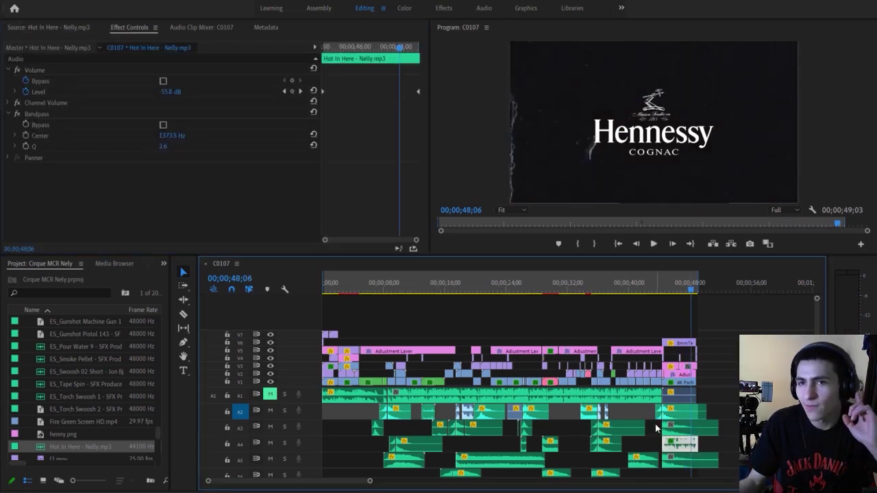
click(52, 113)
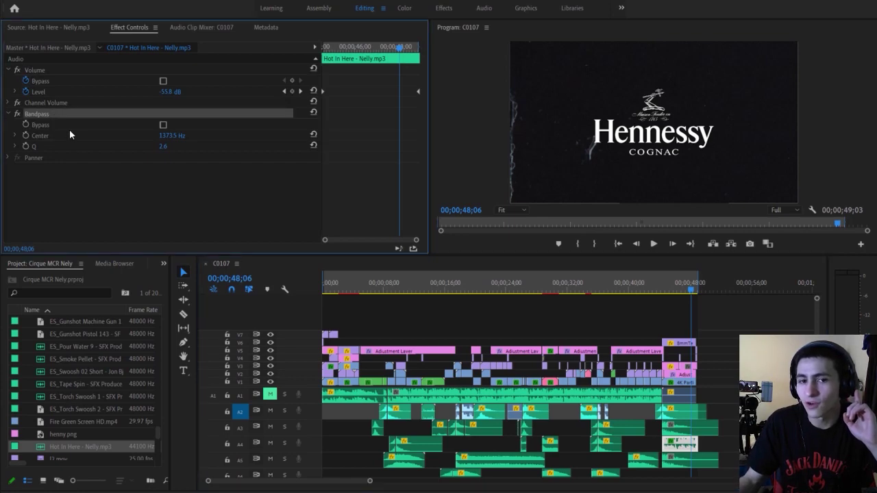
Step: Replay the ending's sound effects, select the swoosh clip and unmute track A1
click(661, 284)
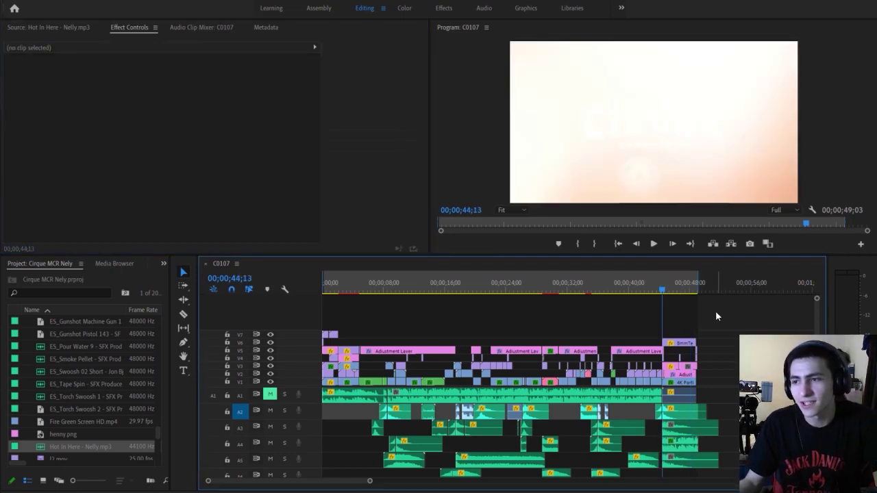
key(space)
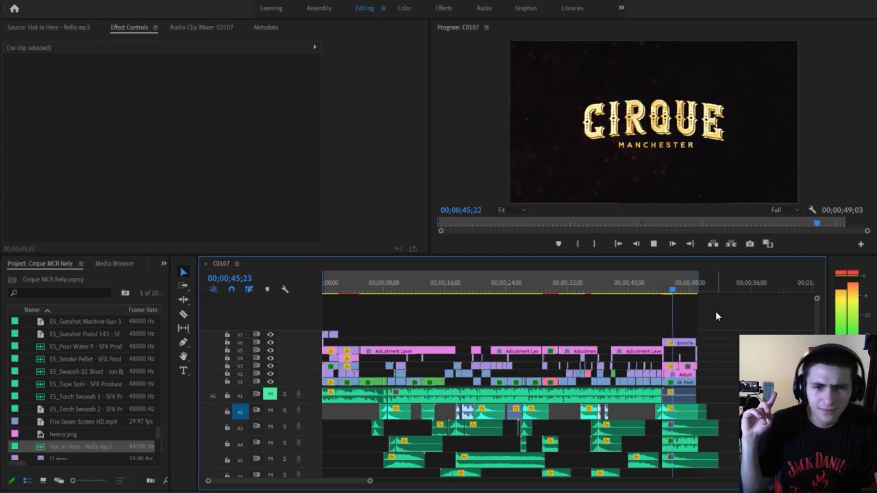
key(space)
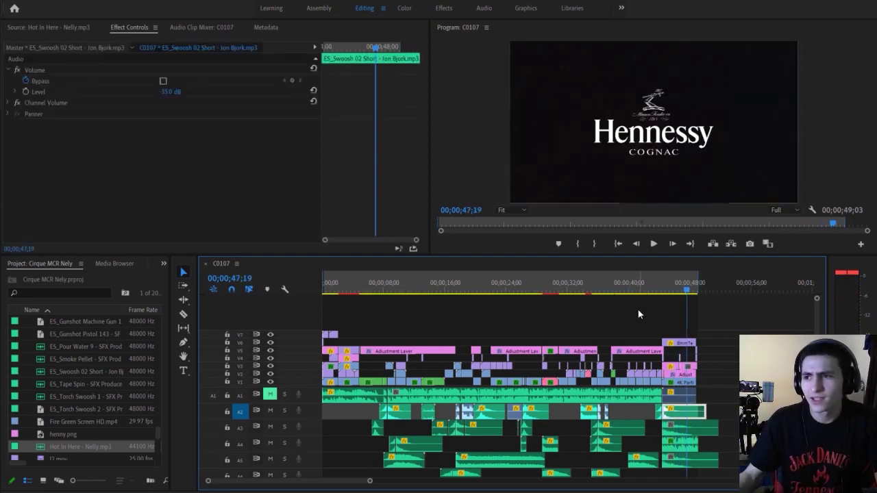
click(662, 285)
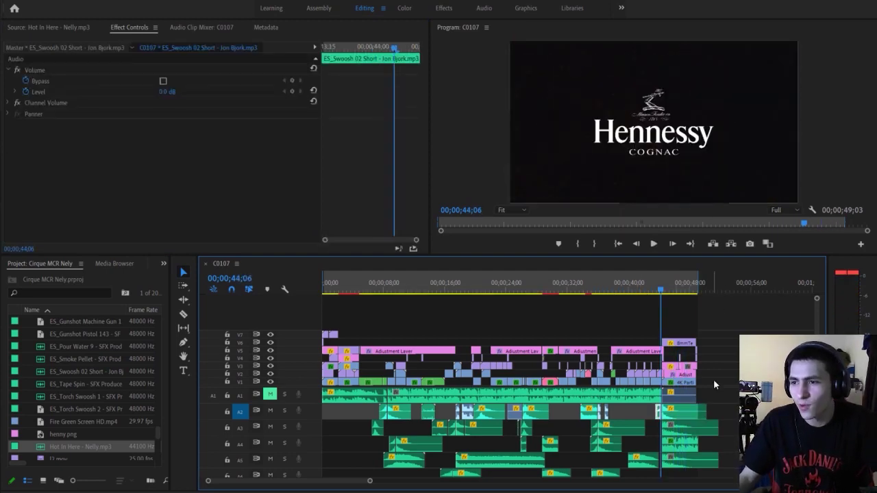
click(677, 415)
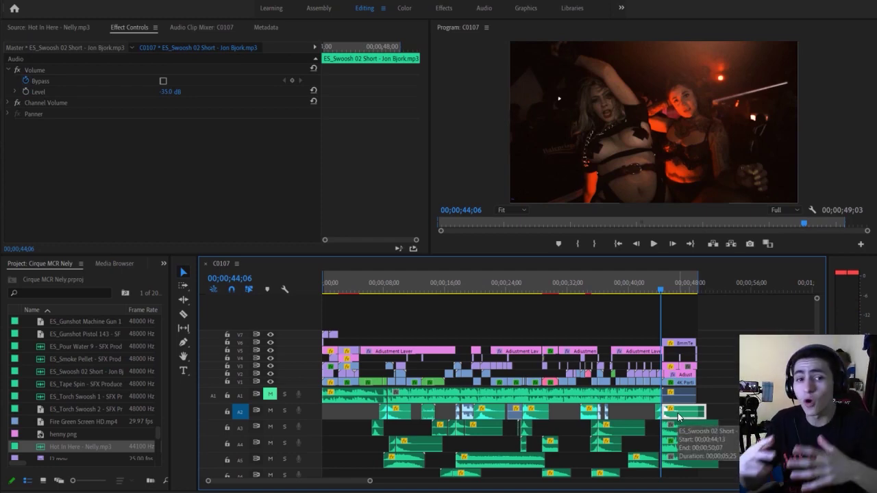
click(271, 394)
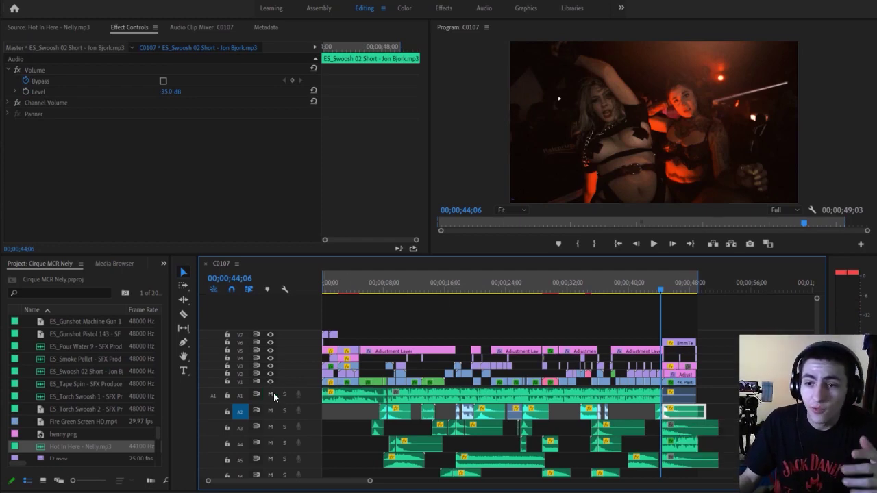
click(372, 288)
click(406, 317)
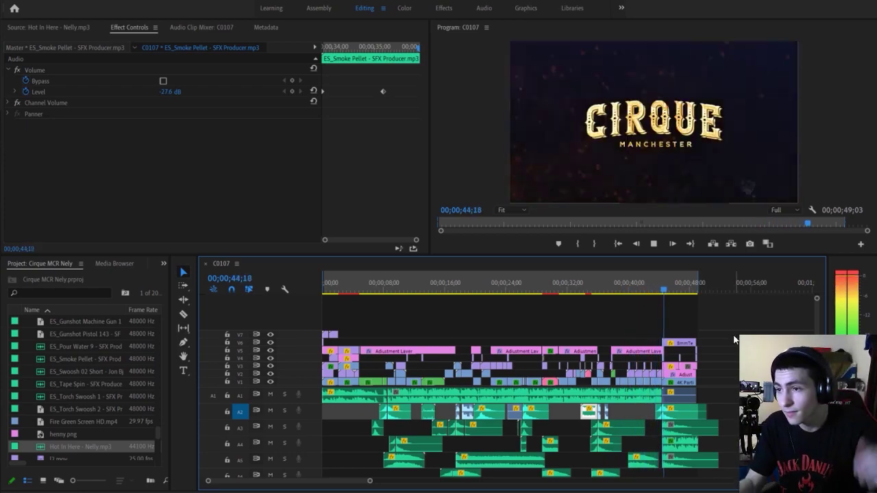
click(733, 339)
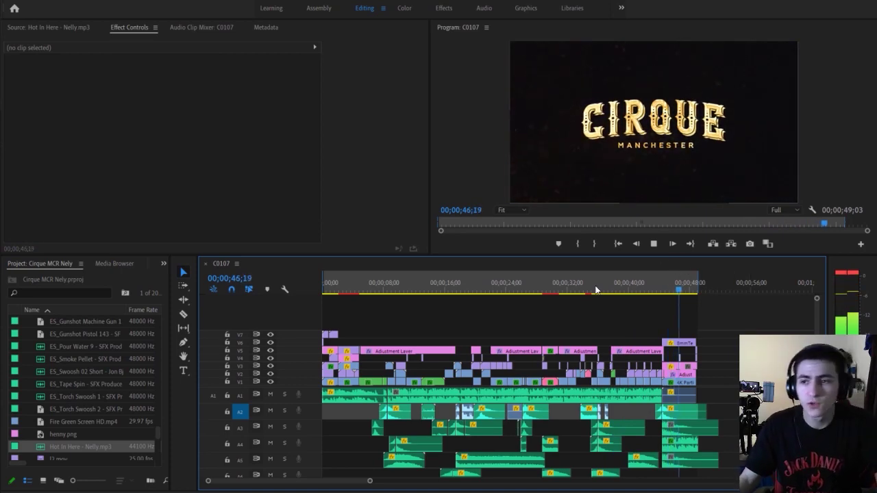
Step: Stop playback and move the playhead to the rapper shot around 17 seconds
key(space)
key(d)
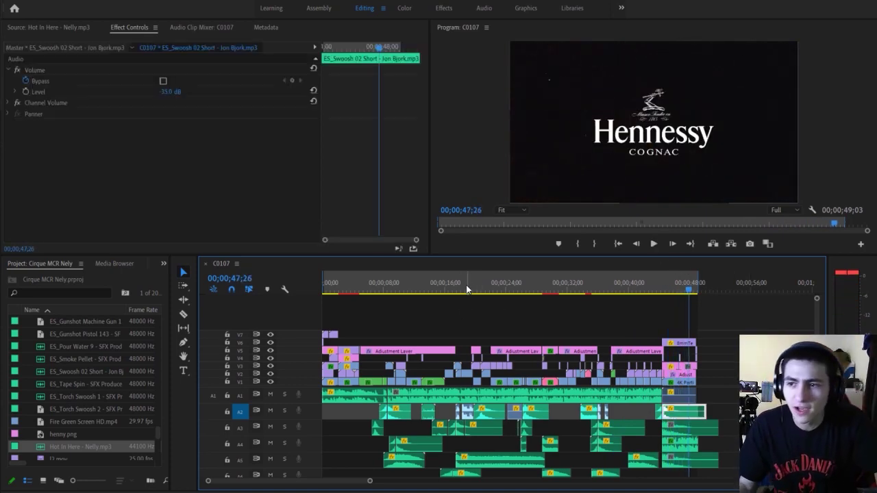
click(465, 289)
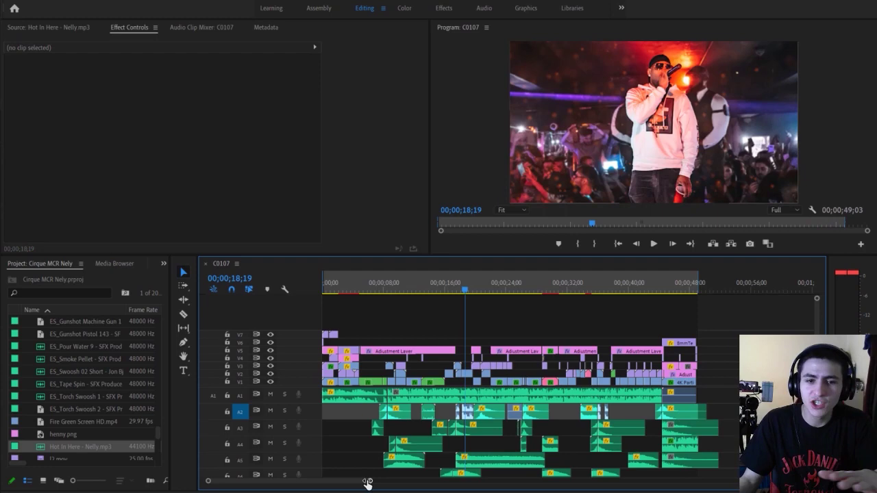
drag(367, 483, 342, 481)
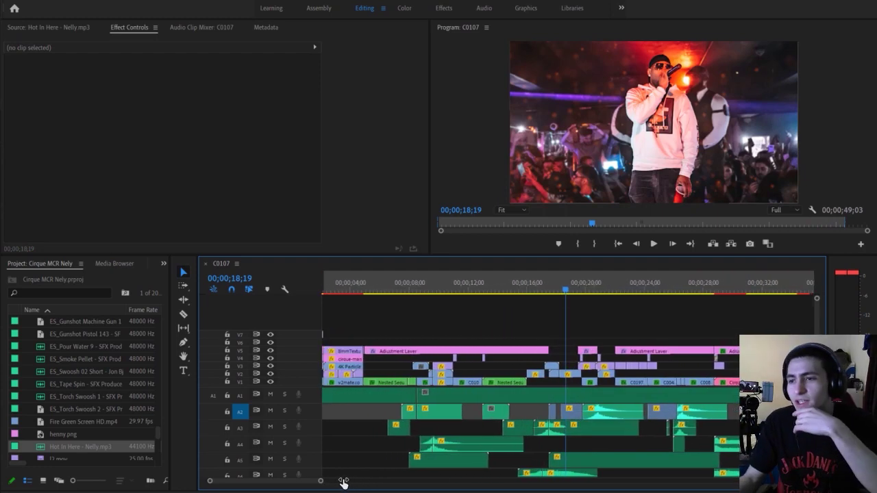
click(526, 289)
drag(527, 290, 534, 288)
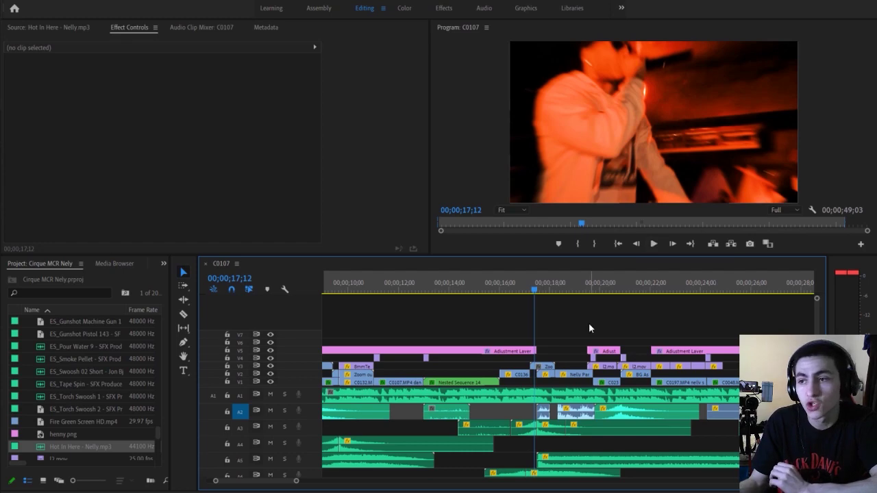
Step: Confirm l2.mov is at Screen mode and 71% opacity, then play through the light-leak transition
click(584, 291)
click(592, 364)
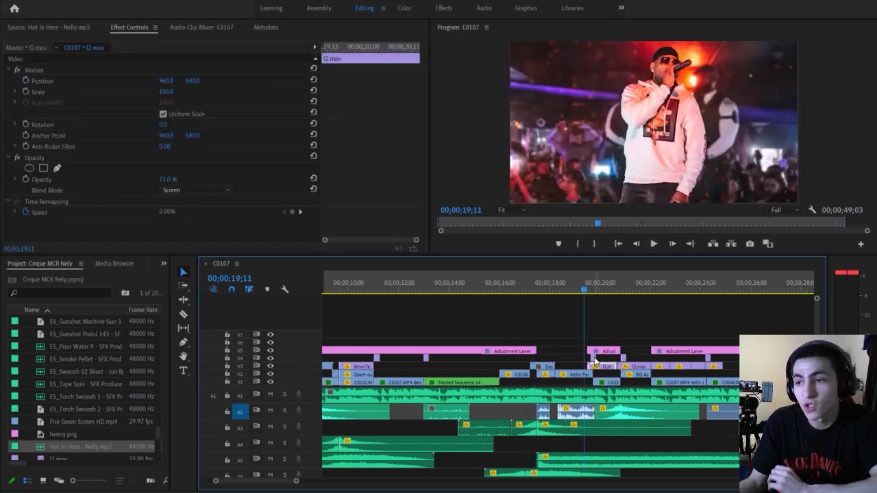
click(653, 243)
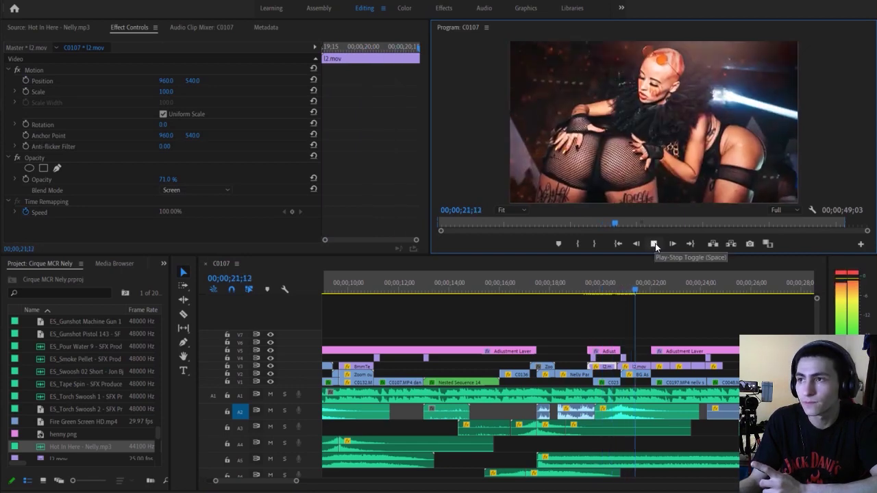
click(655, 244)
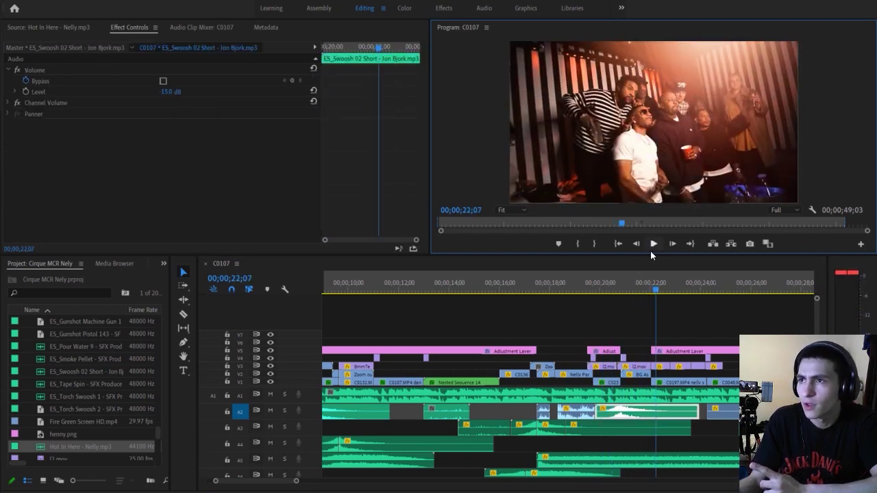
Step: Step frame by frame through the camera flash near 19 seconds
click(591, 290)
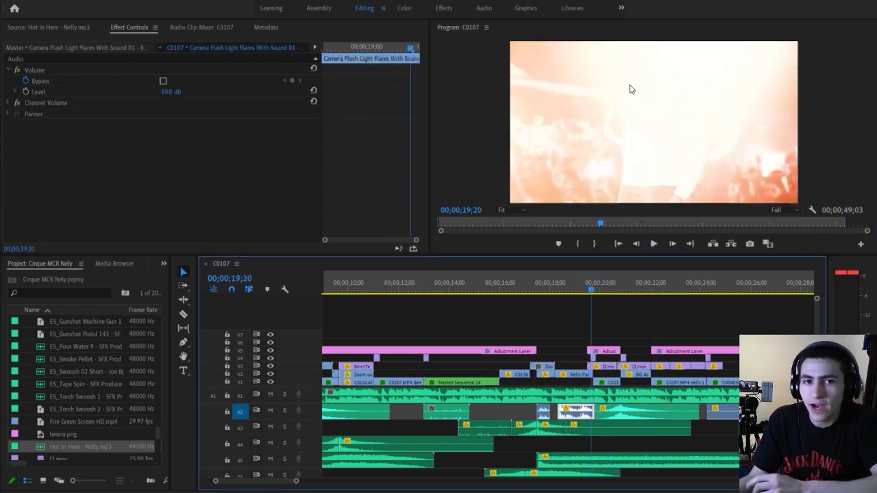
key(Left)
key(Left)
key(Left)
key(Right)
key(Right)
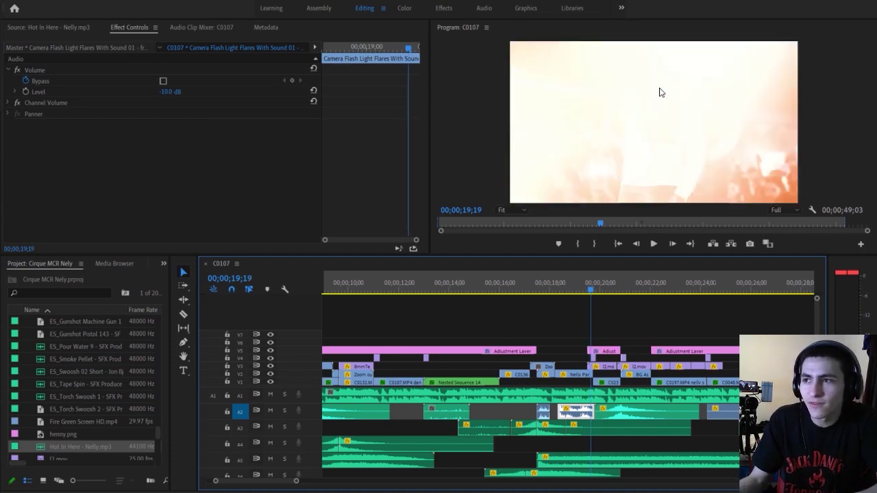
key(Left)
key(Right)
key(Left)
key(Left)
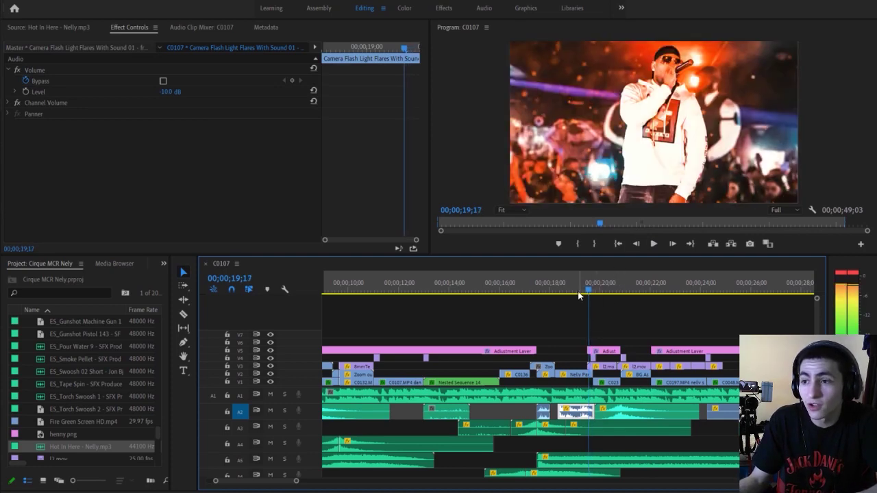
Step: Zoom in on the flash transition, reselect l2.mov, and park the playhead at 19;04
click(579, 291)
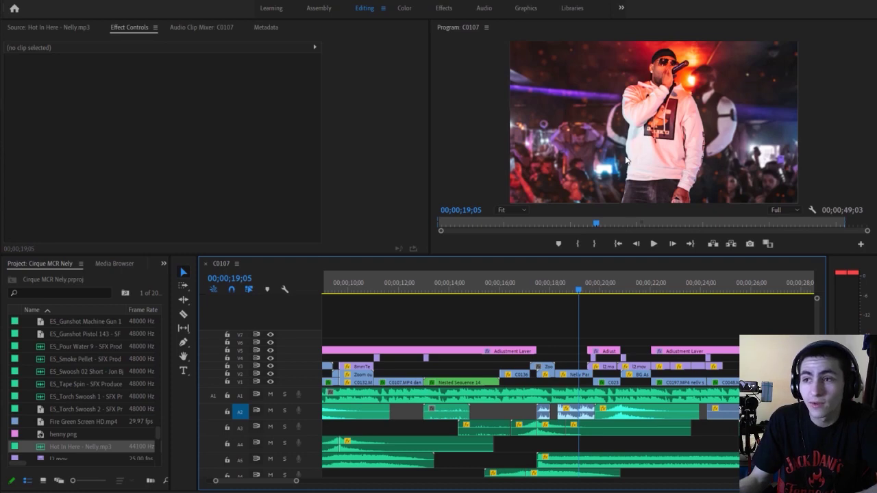
key(d)
key(Down)
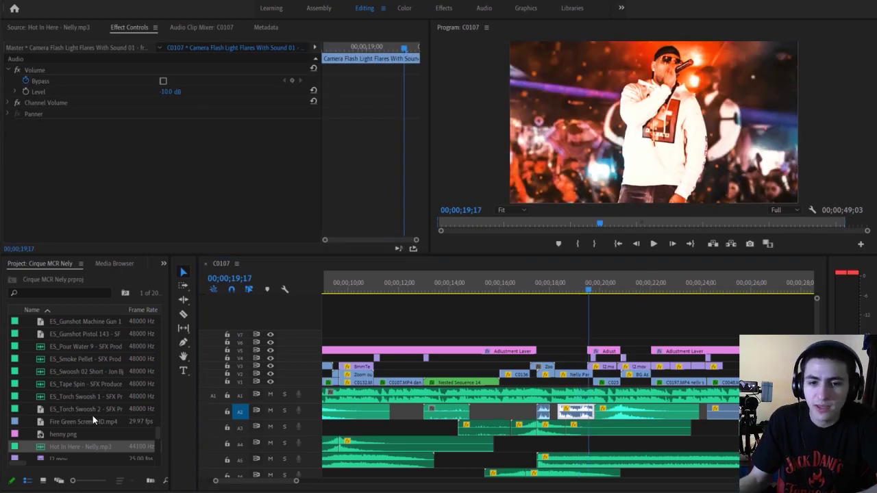
key(Right)
key(Right)
key(Right)
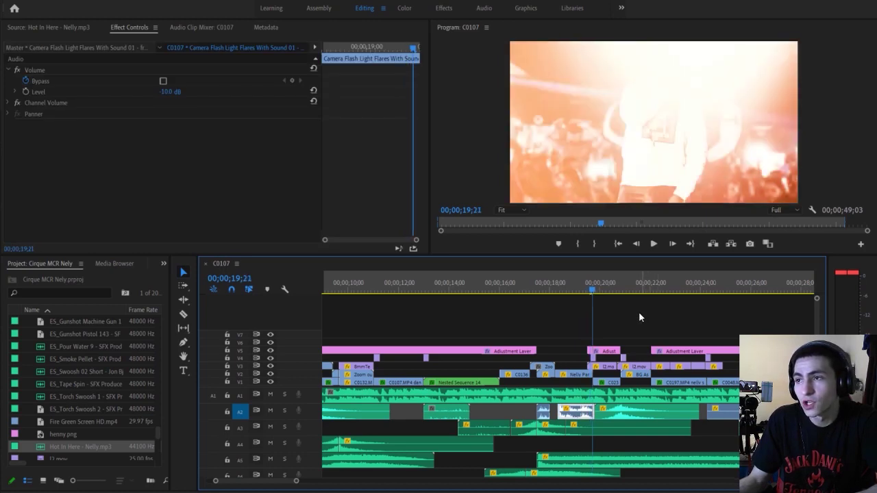
key(Right)
drag(295, 480, 248, 480)
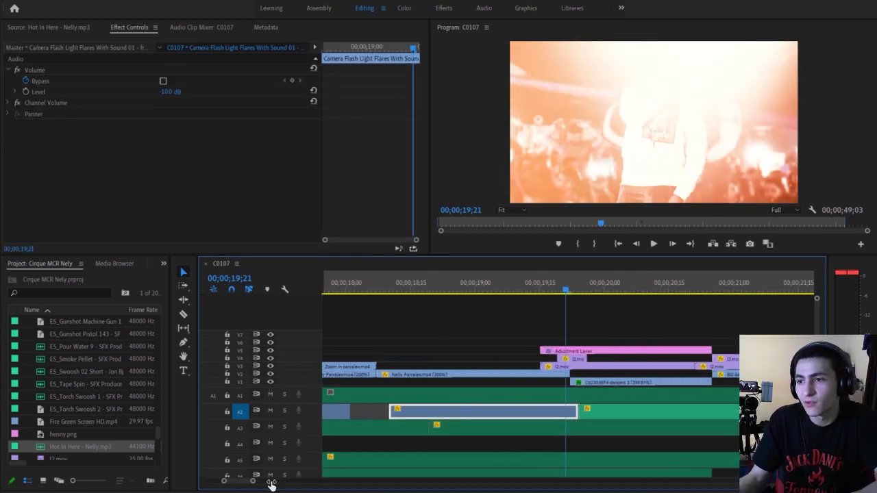
click(572, 289)
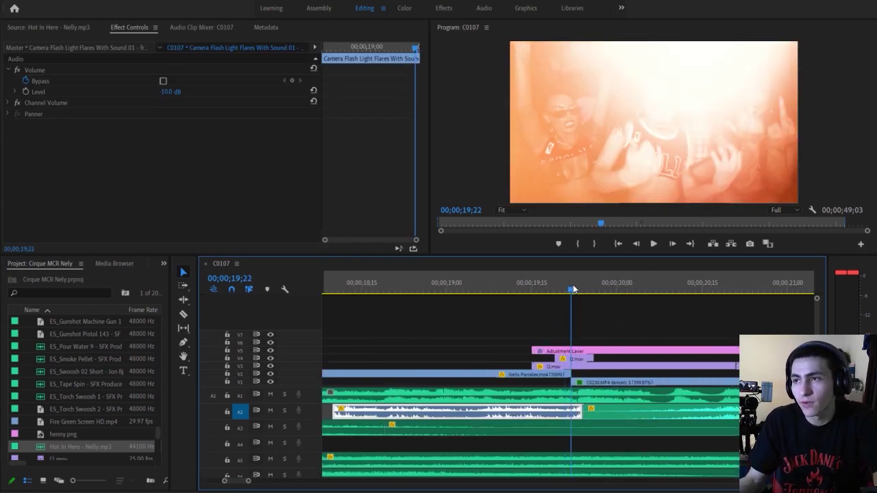
click(573, 367)
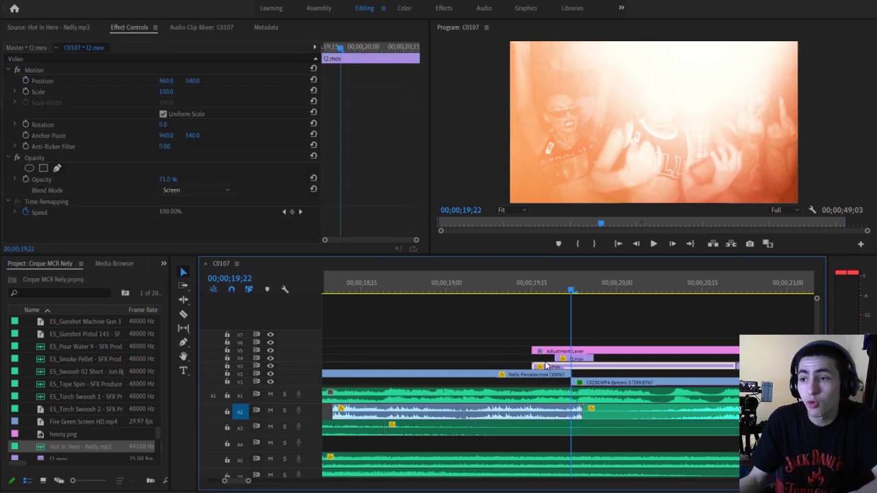
click(470, 287)
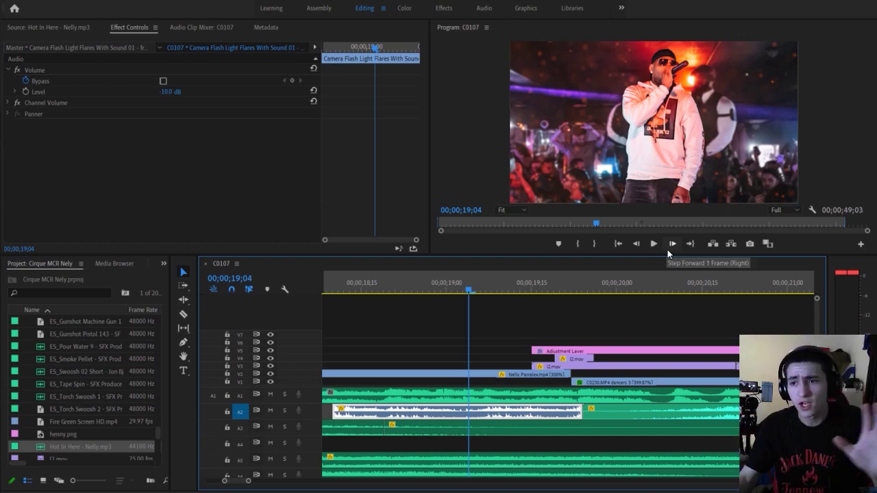
Step: Widen the timeline view and play from 19;04 through the light leak to 23;13
drag(249, 481, 286, 481)
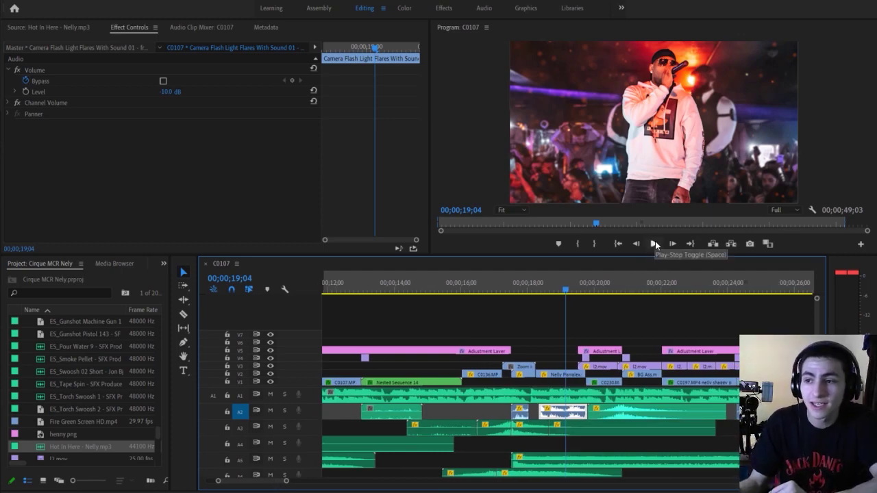
click(655, 242)
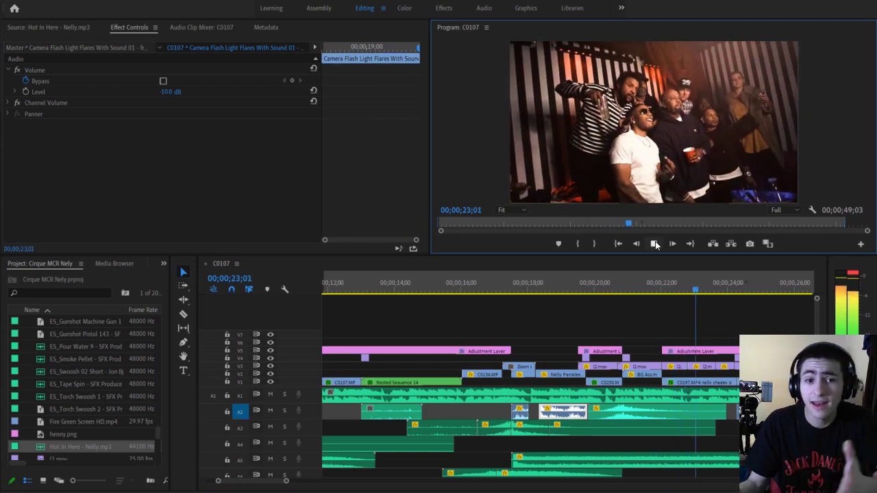
click(655, 243)
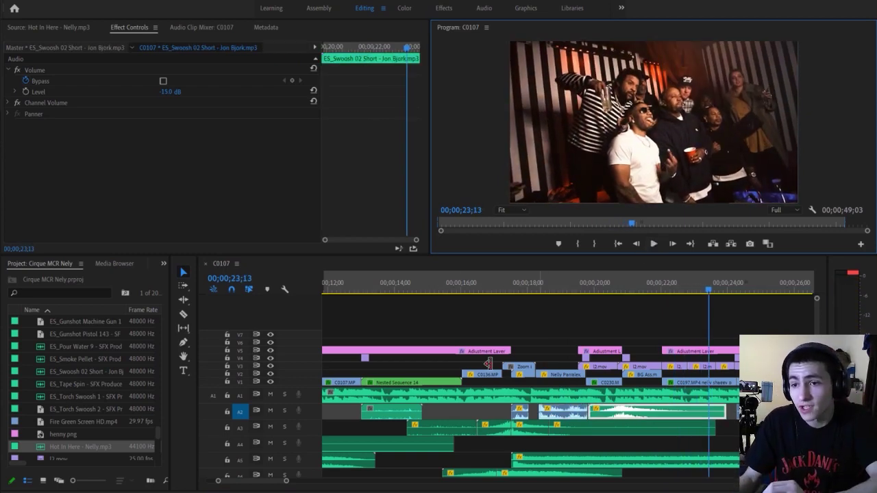
Step: Play the light-leak cut once from 18;26 with Space, then return the playhead to 18;26
click(272, 363)
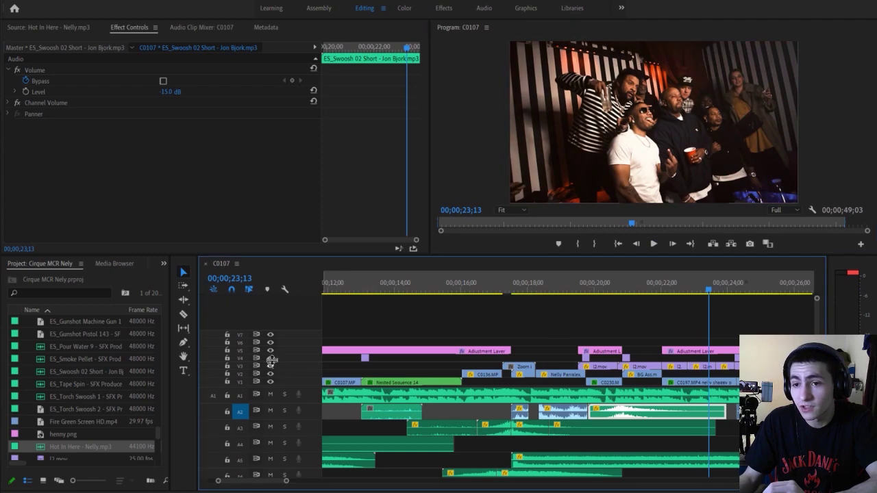
click(549, 307)
click(557, 280)
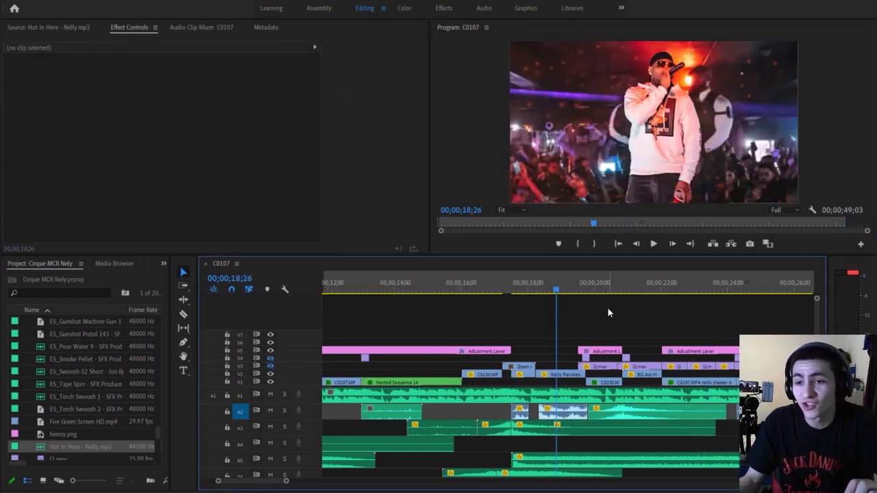
key(space)
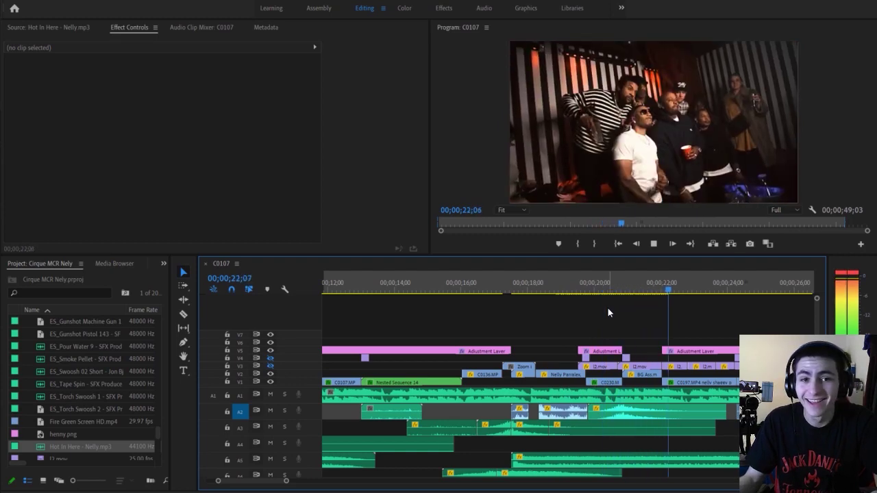
key(space)
key(d)
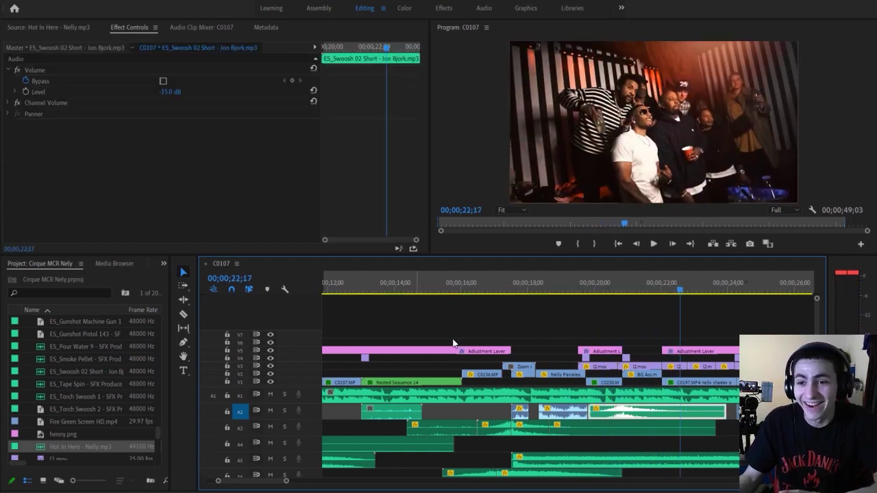
click(555, 290)
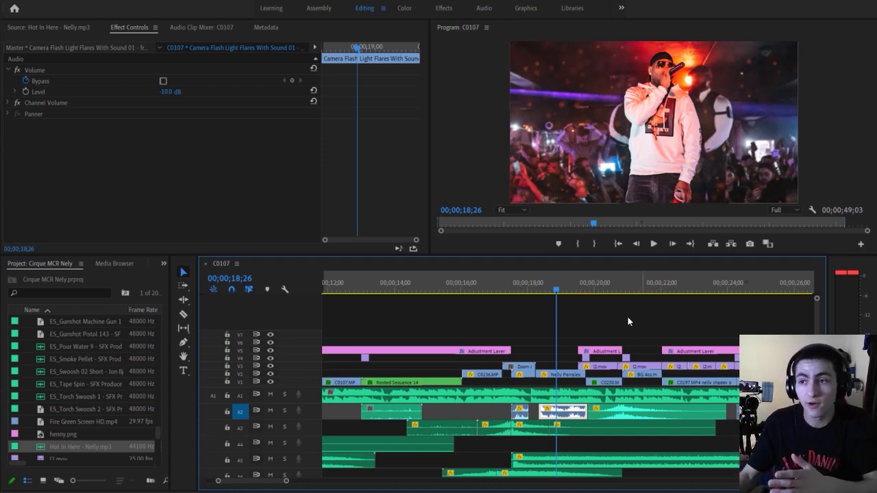
Step: Scrub across the light-leak cut and play from 18;26 to 22;22
drag(573, 291, 588, 293)
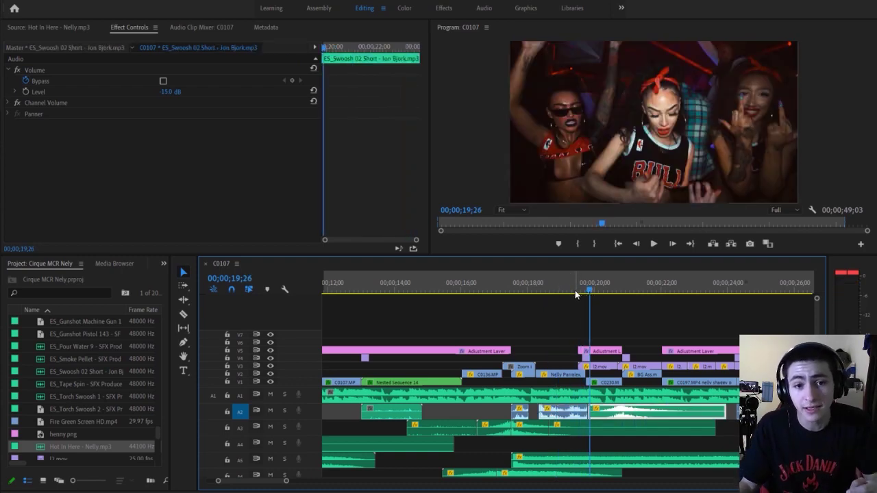
drag(573, 291, 558, 291)
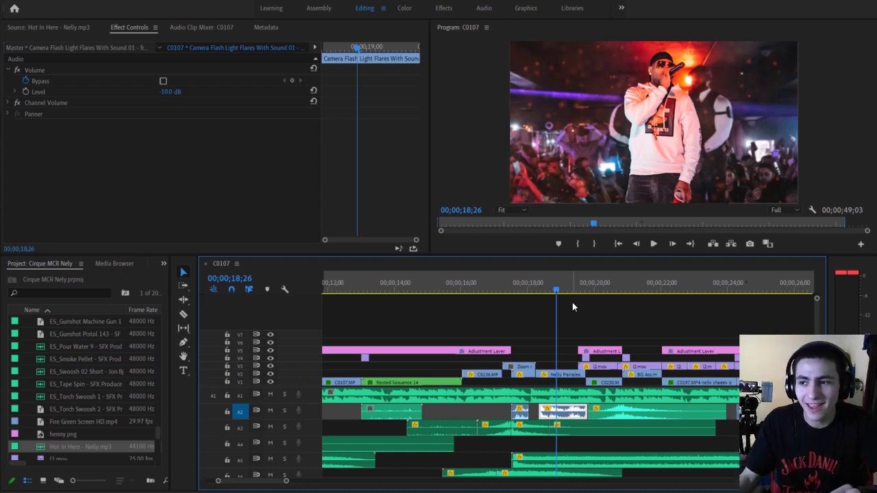
click(579, 318)
key(space)
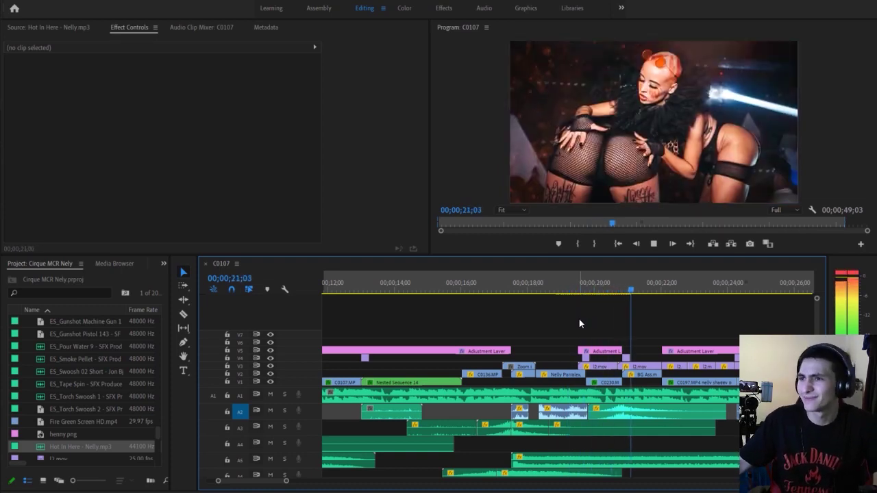
key(space)
key(d)
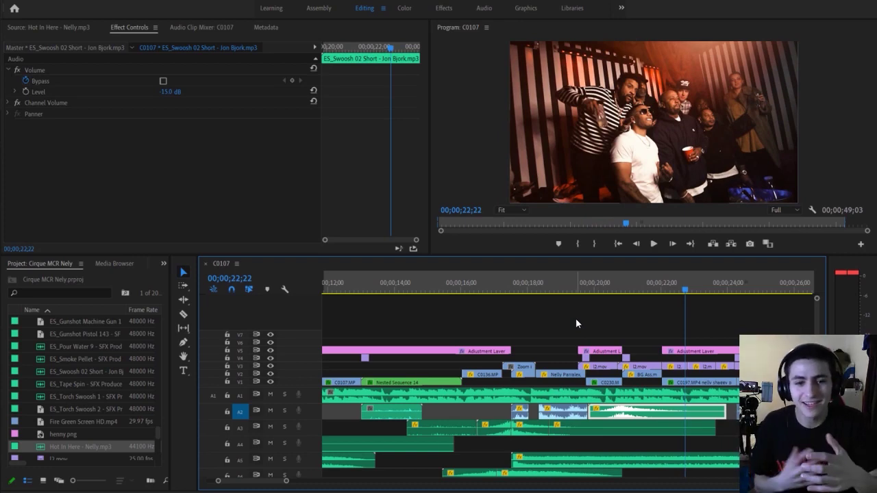
Step: Park the playhead at 19;09 and save the Cirque MCR Nelly project
click(565, 328)
click(572, 286)
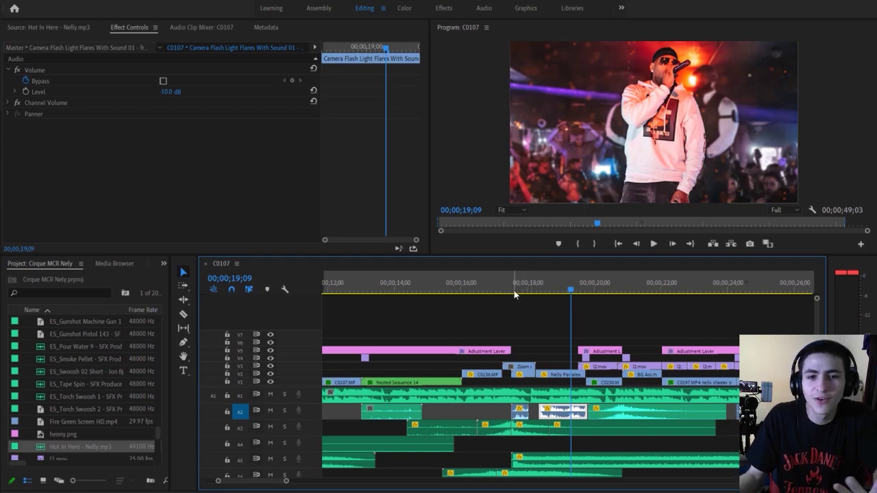
key(ctrl+s)
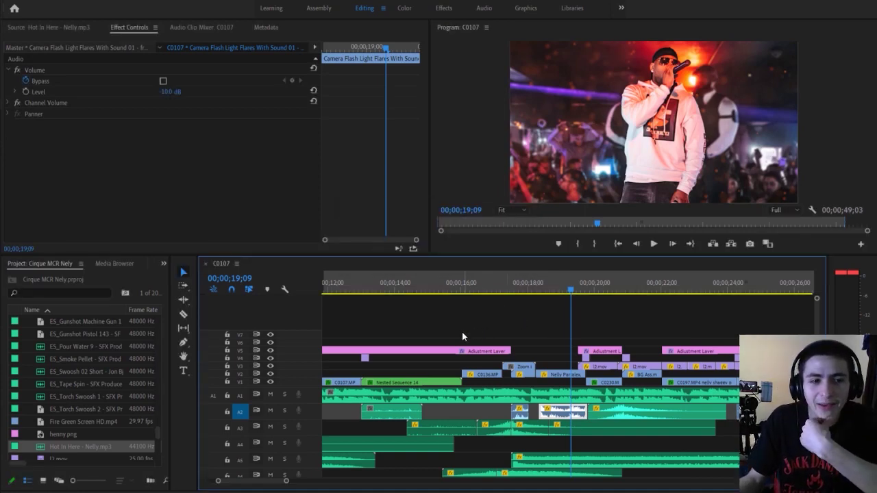
Step: Widen the timeline to show 0–48 seconds and minimize all track heights with Alt+Minus
drag(284, 484, 325, 480)
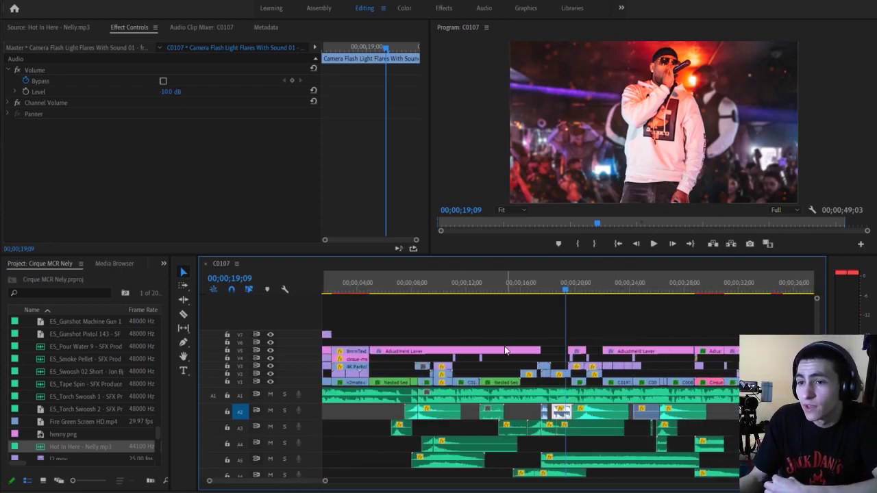
mouse_move(347, 479)
mouse_down()
mouse_move(333, 479)
mouse_move(480, 473)
mouse_move(419, 485)
mouse_move(431, 482)
mouse_up()
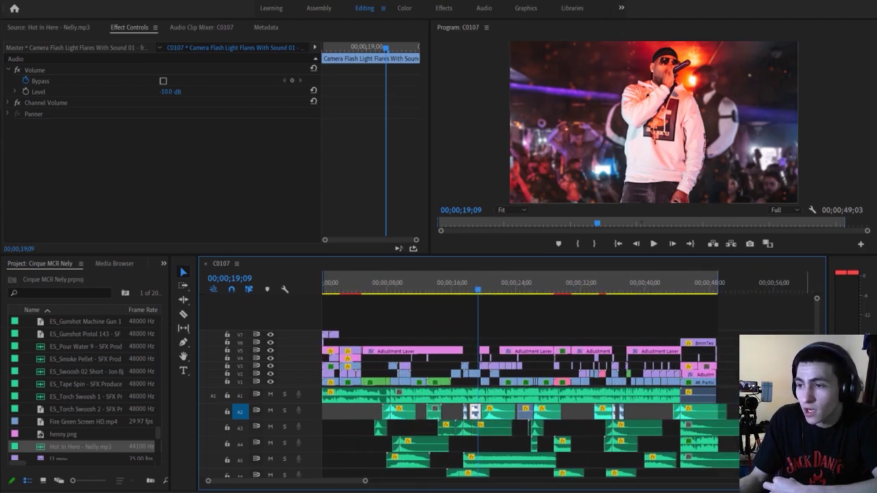
key(alt+minus)
click(473, 405)
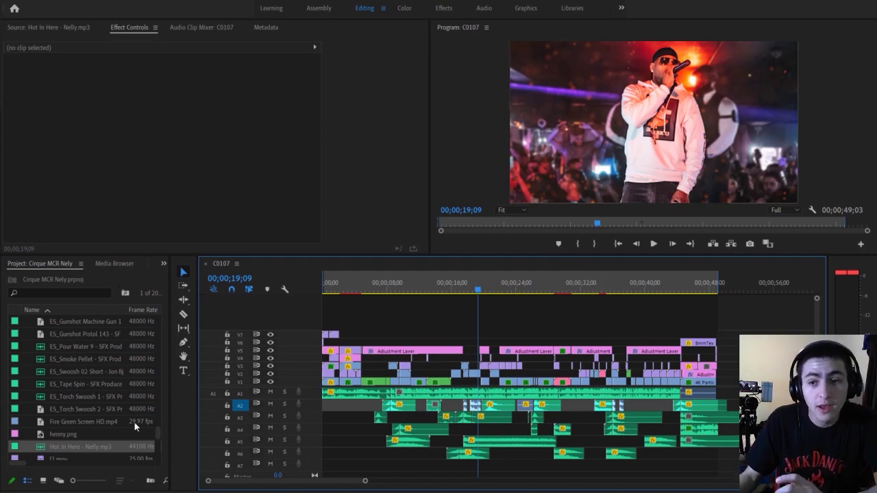
Step: Open C0190.MP4 shaggy close in the Source monitor and move the sequence playhead to 08;22
drag(157, 432, 160, 403)
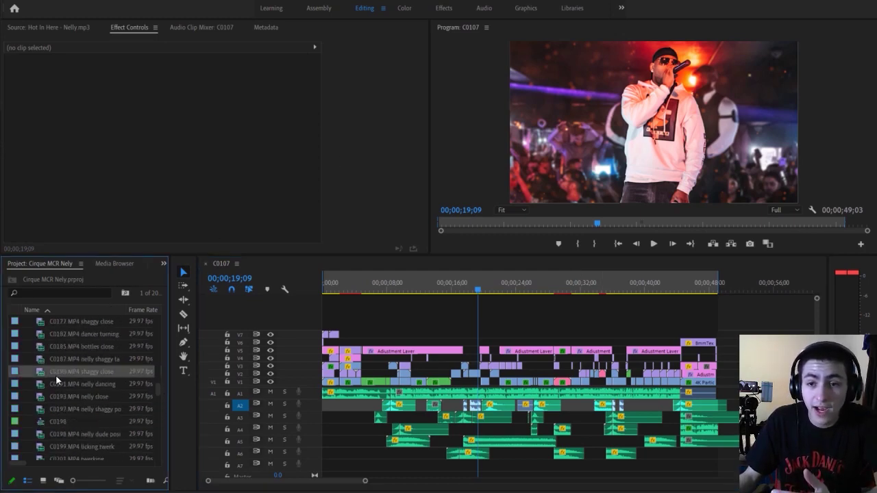
double_click(42, 373)
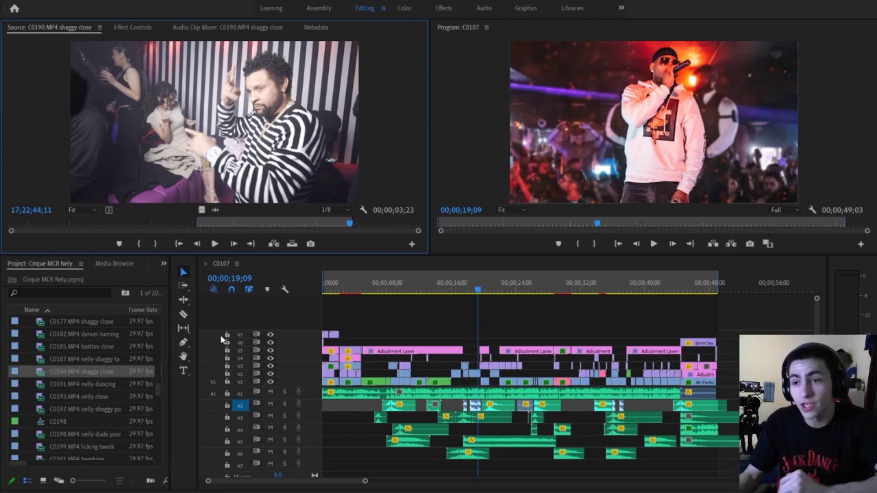
click(406, 311)
click(392, 287)
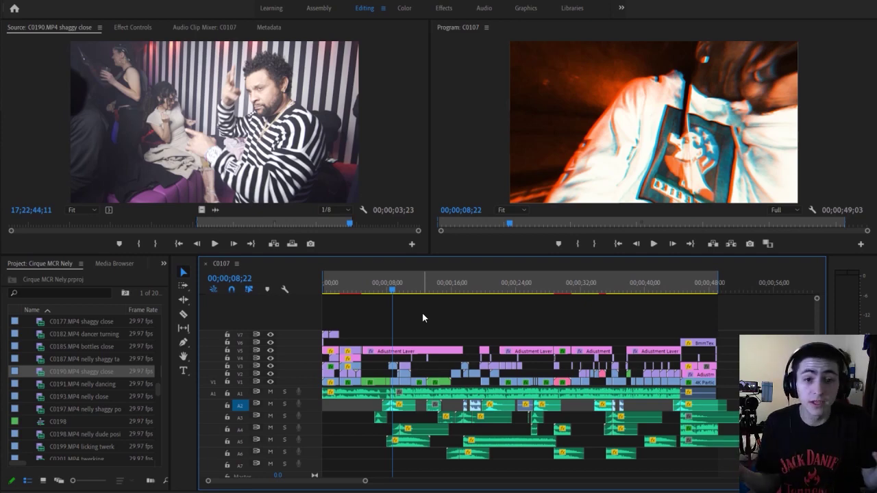
Step: Play 17;02 to 22;11 and 21;24 to 24;06, leaving the playhead at 20;21
click(459, 281)
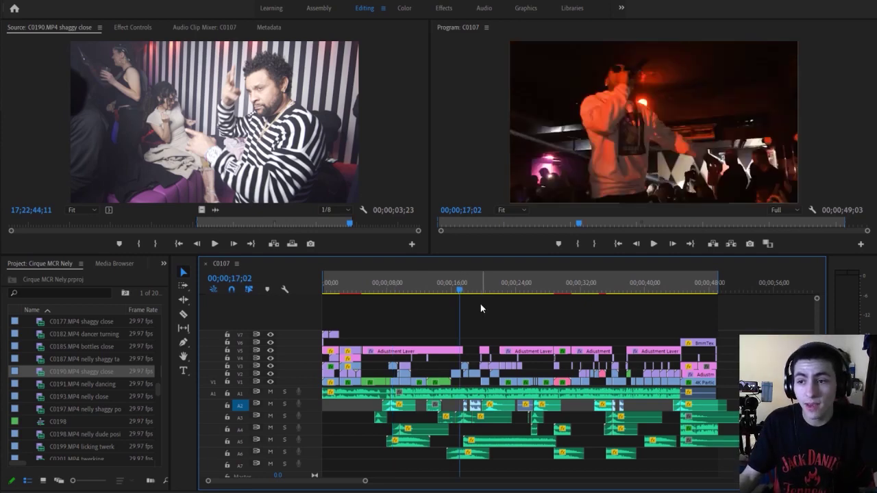
key(space)
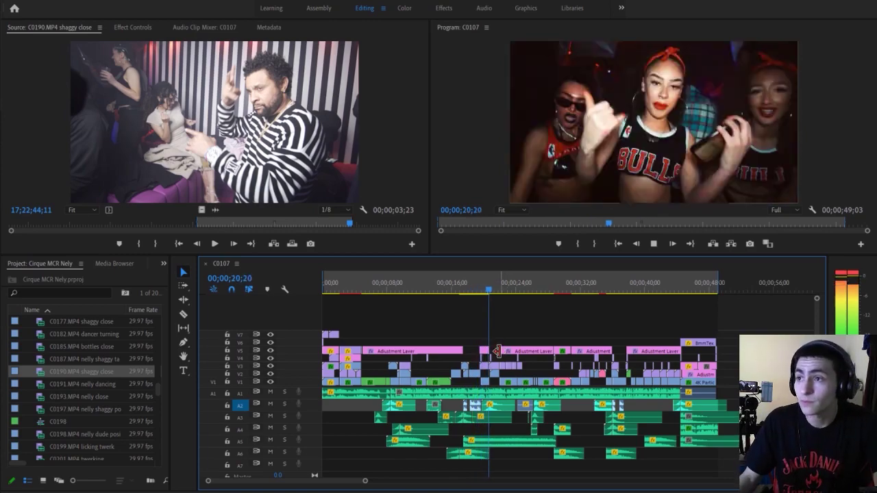
key(space)
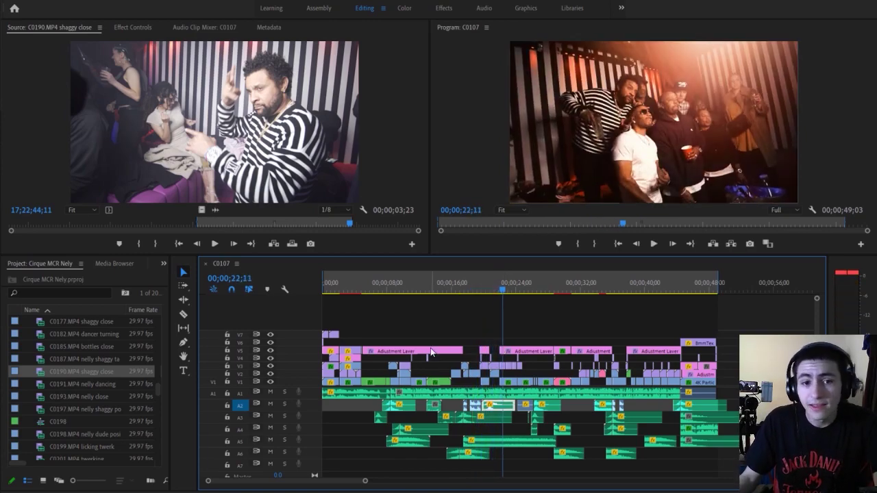
click(464, 286)
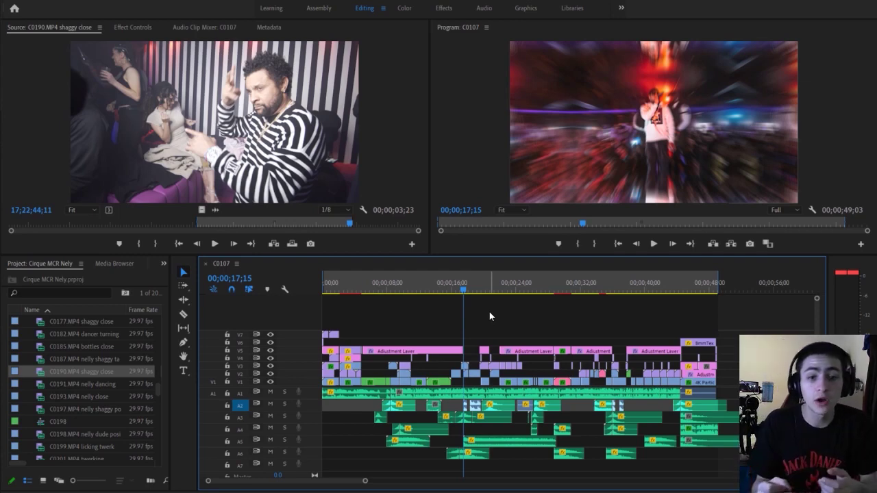
click(498, 289)
key(space)
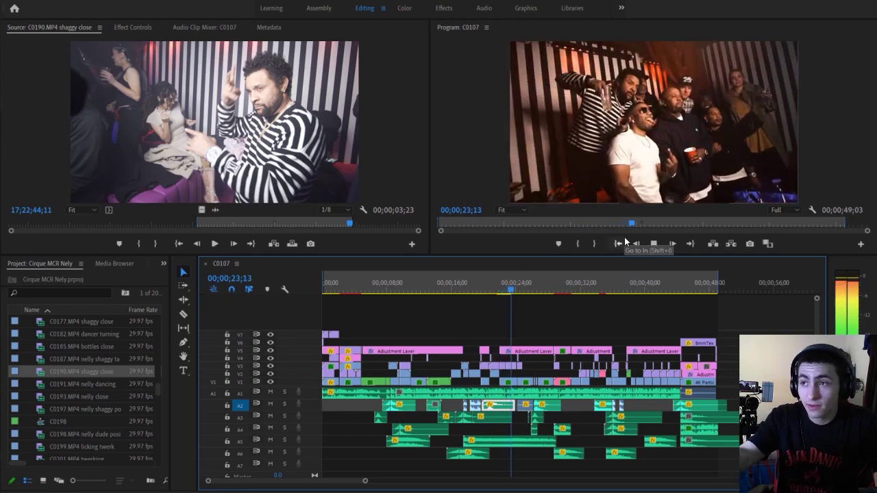
key(space)
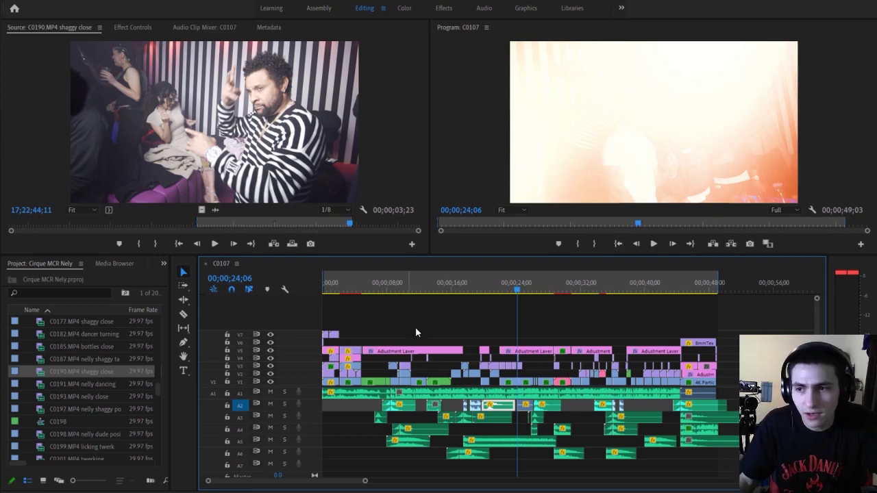
click(488, 281)
Step: Save the Cirque MCR Nelly project with Ctrl+S
key(ctrl+s)
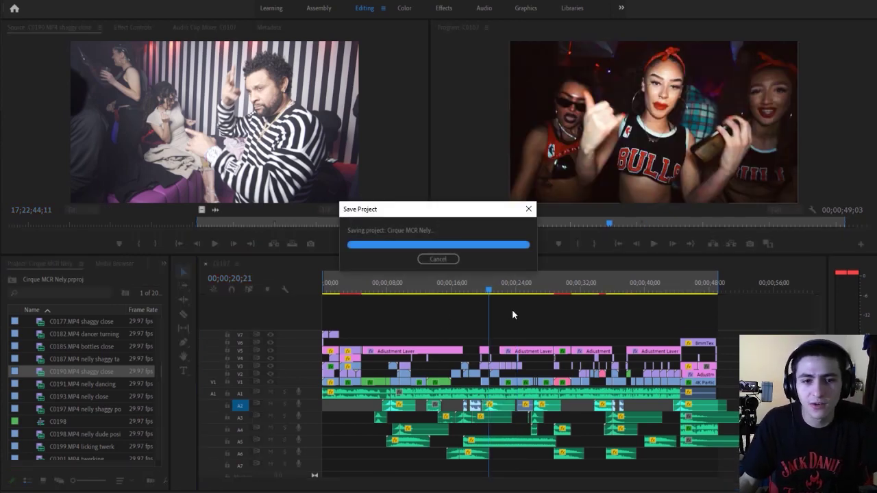